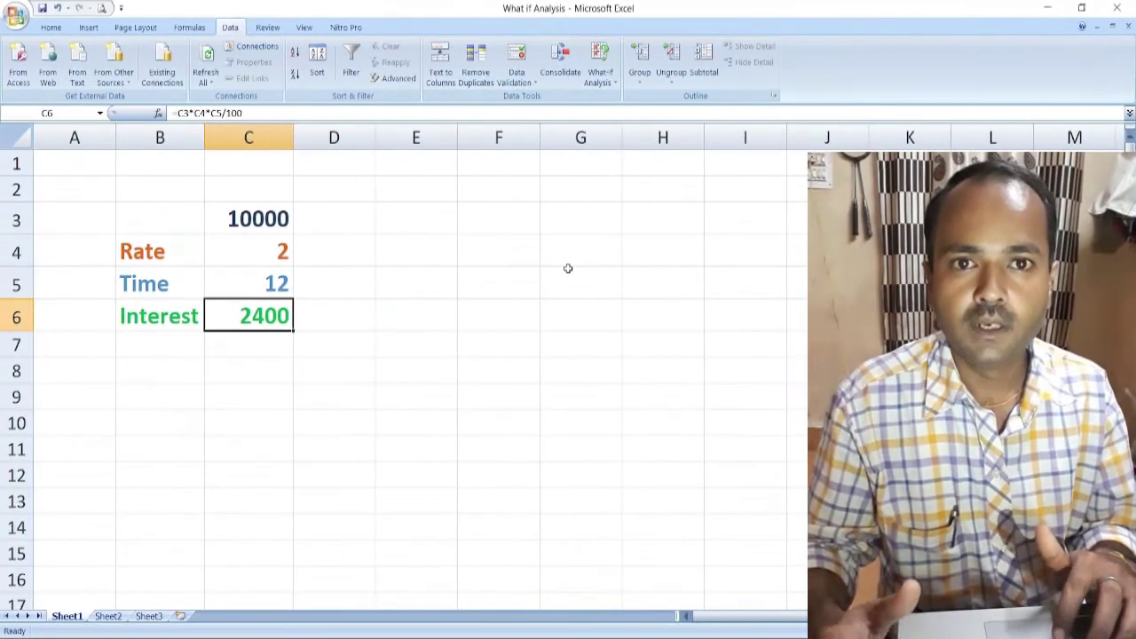
- Run Goal Seek on the interest in C6 with a target value of 3000 by changing the rate in C4
left_click(609, 84)
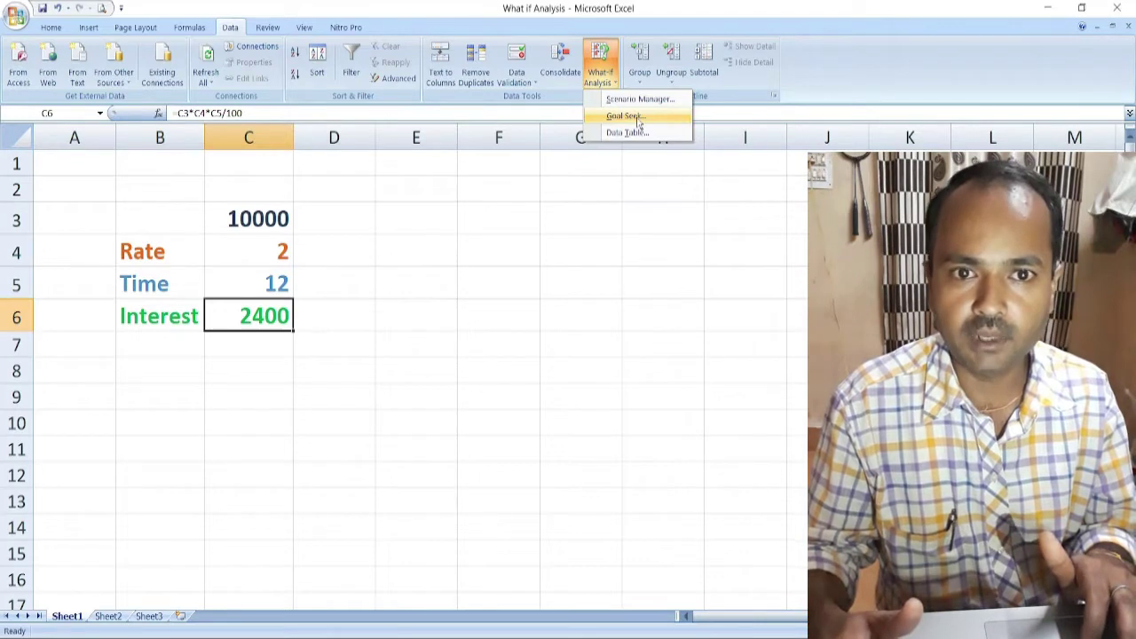
left_click(253, 315)
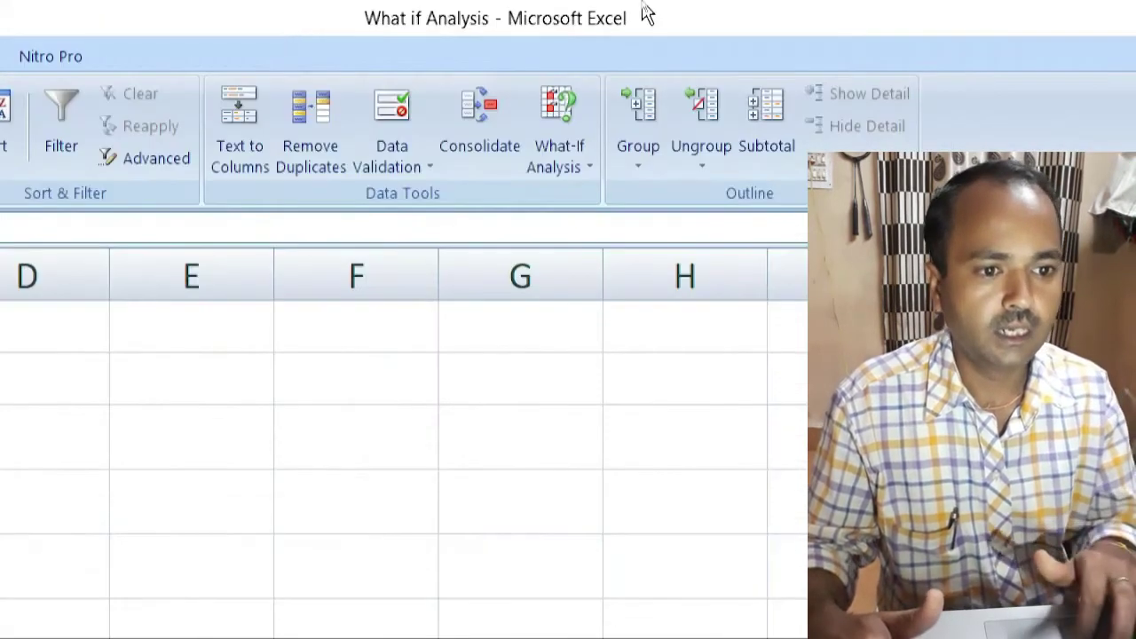
left_click(577, 166)
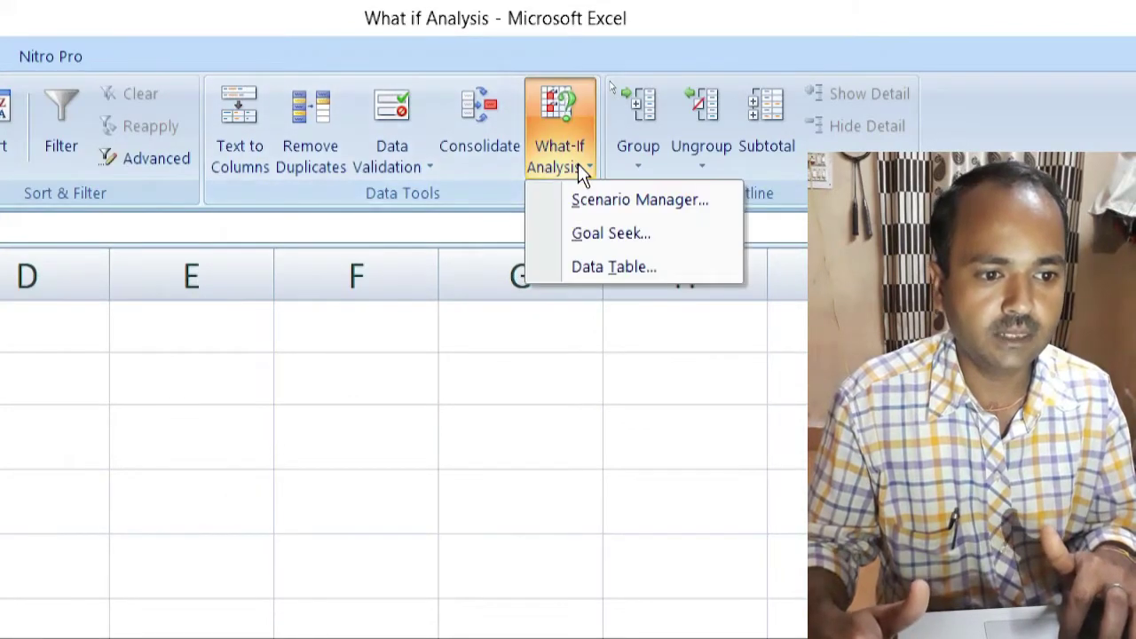
left_click(616, 233)
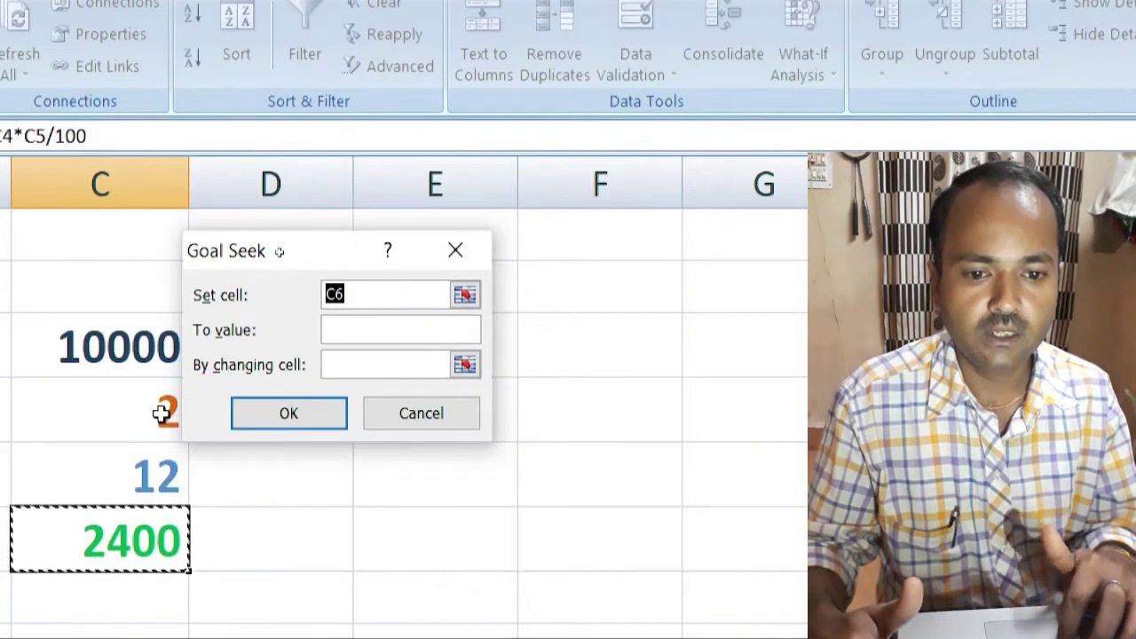
left_click(399, 330)
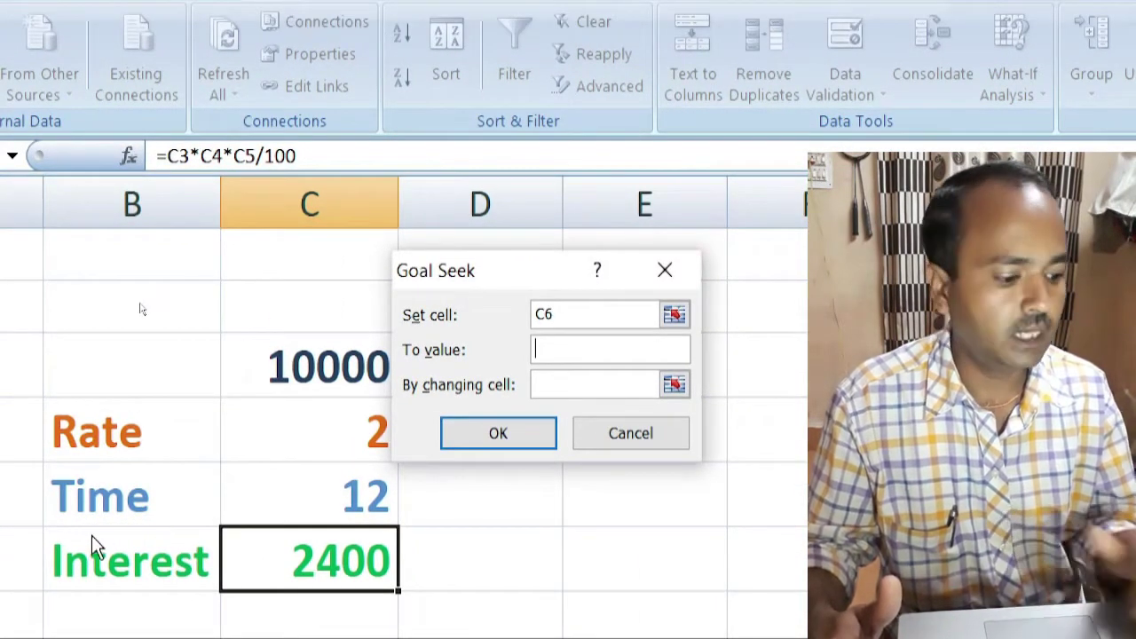
type("3000")
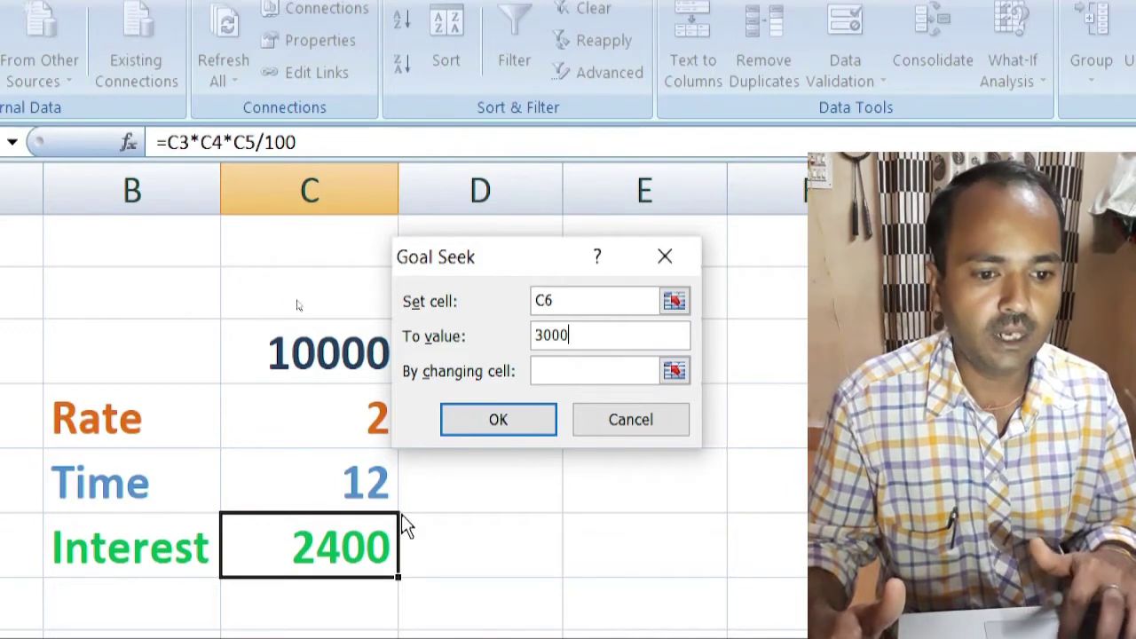
left_click(578, 370)
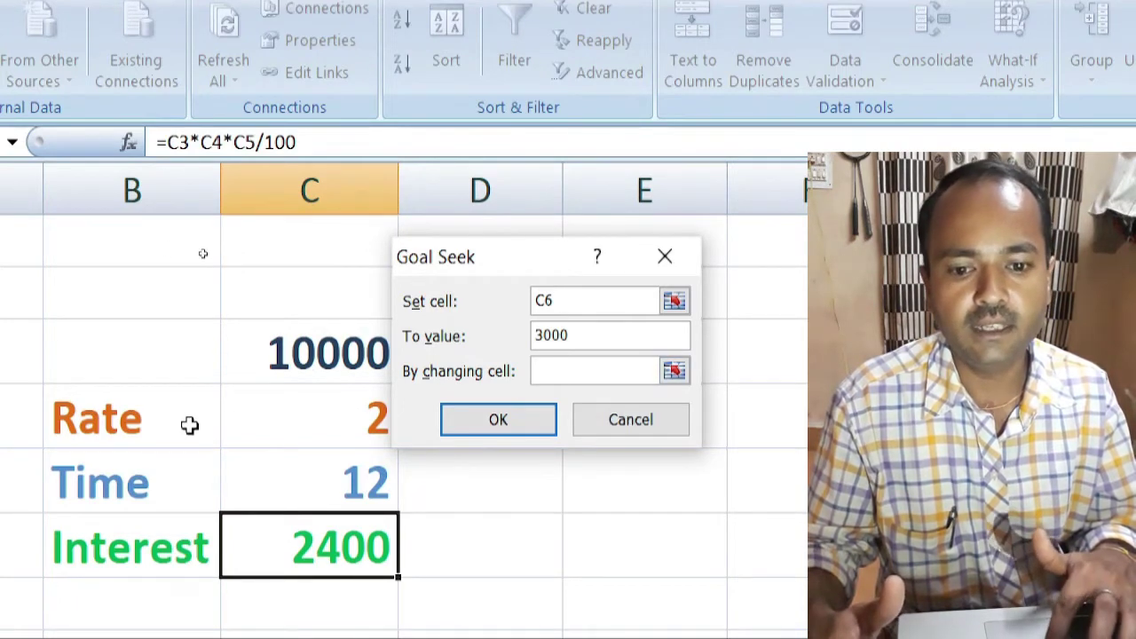
left_click(260, 421)
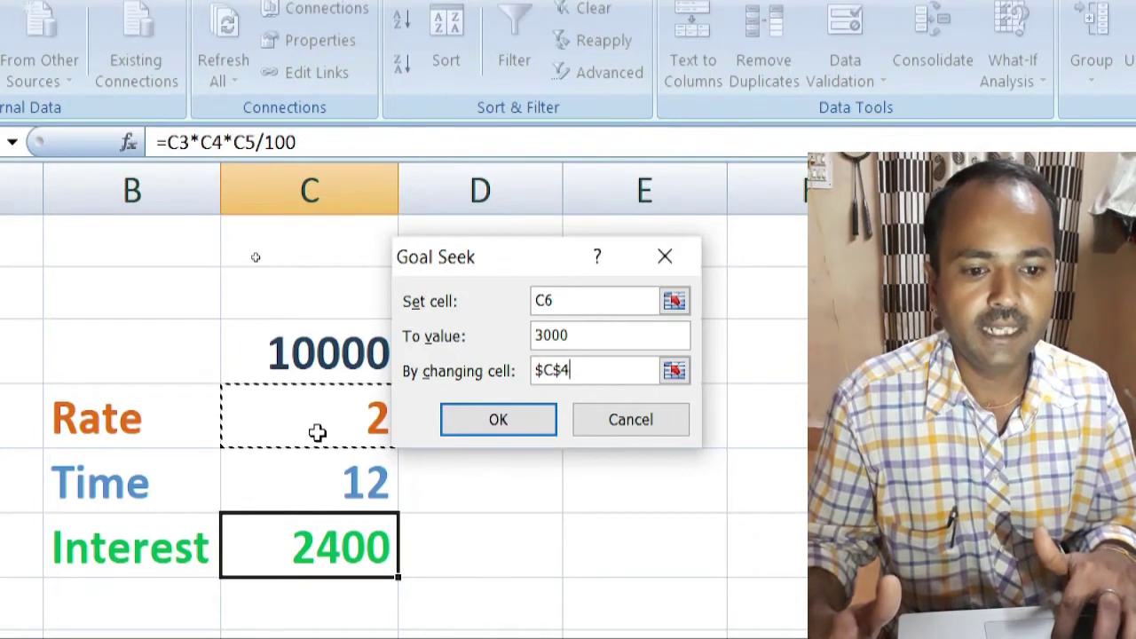
left_click(510, 421)
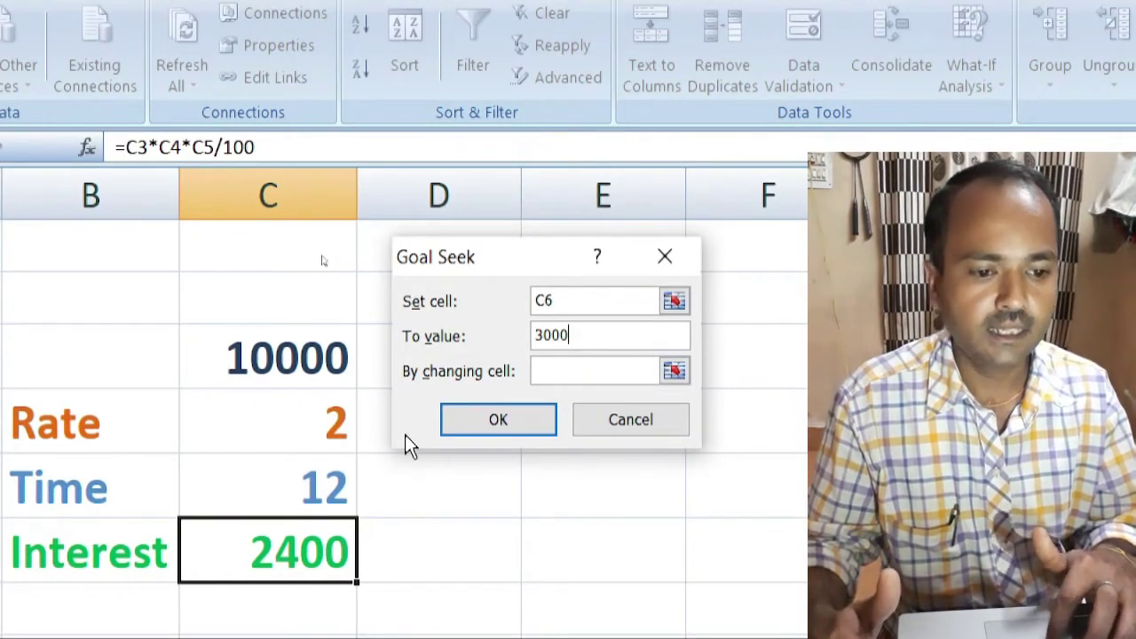
- Run Goal Seek on C6 for the value 3000 by changing the time in C5
left_click(564, 377)
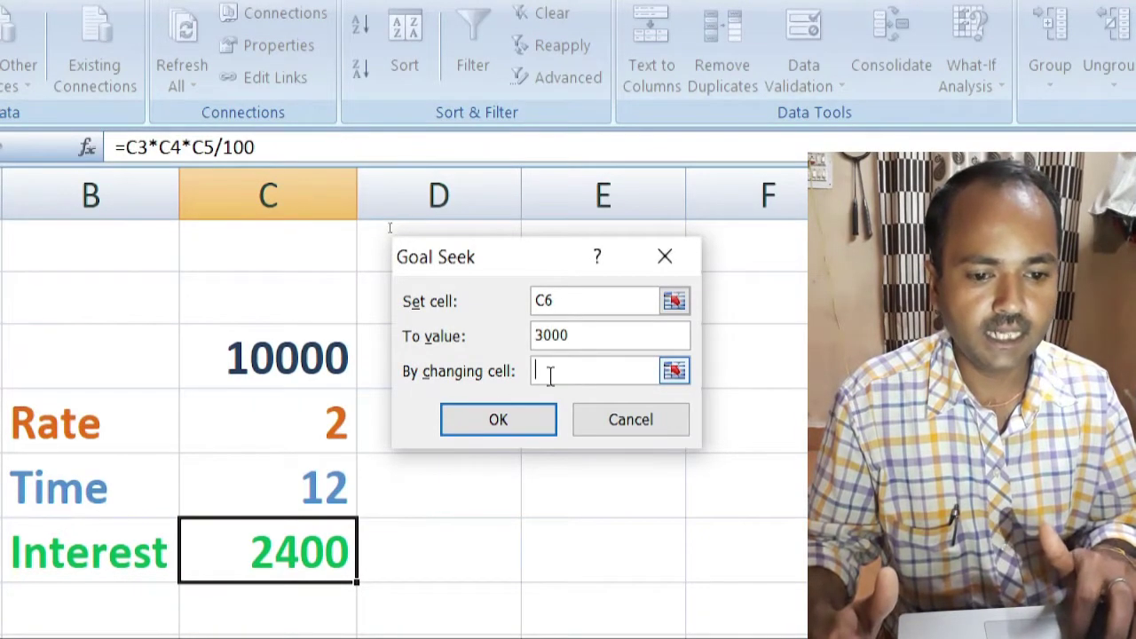
left_click(219, 485)
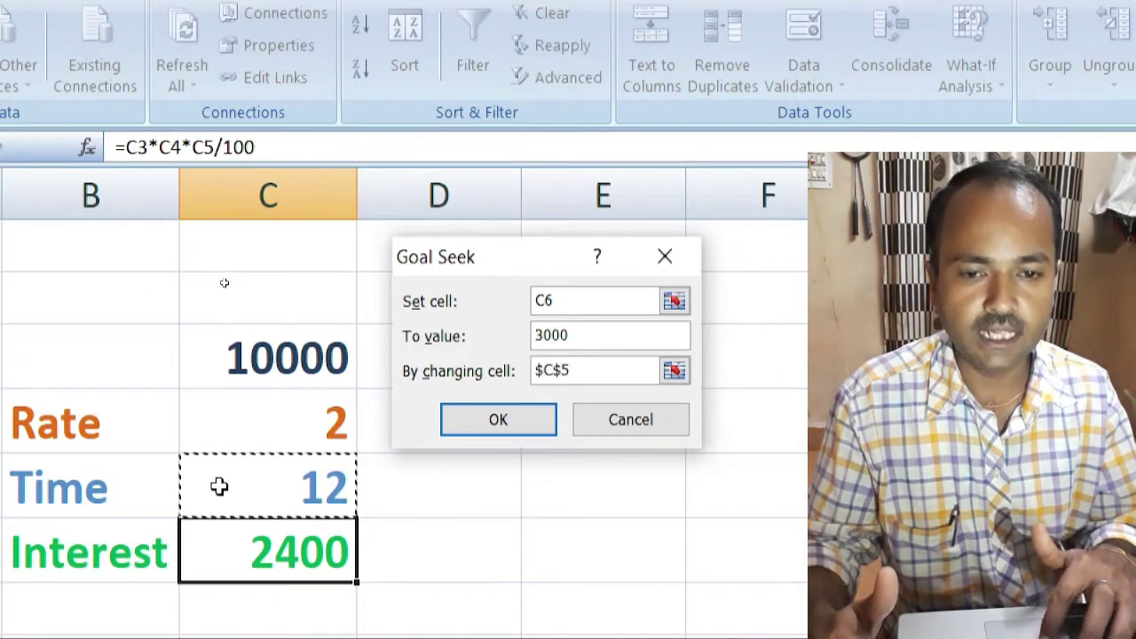
left_click(502, 421)
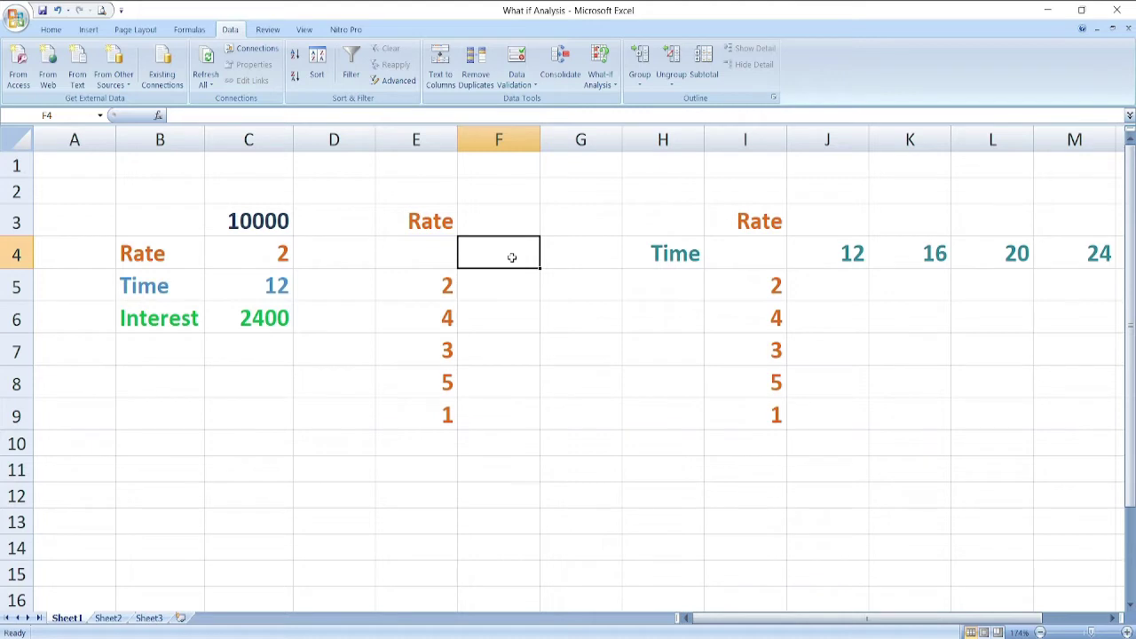
left_click(617, 86)
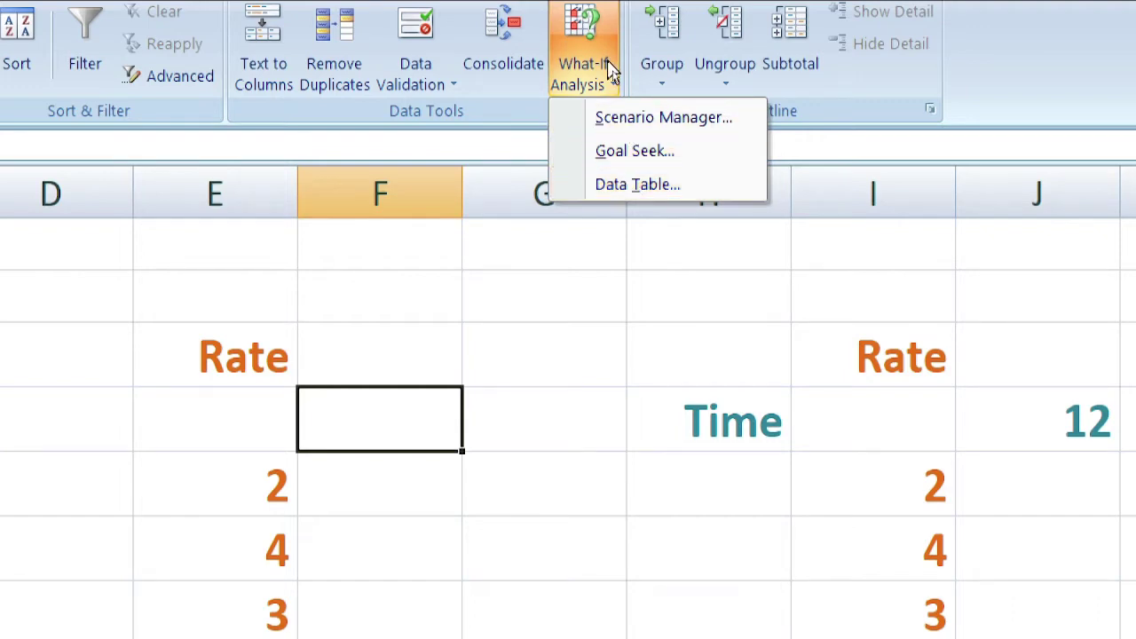
left_click(615, 89)
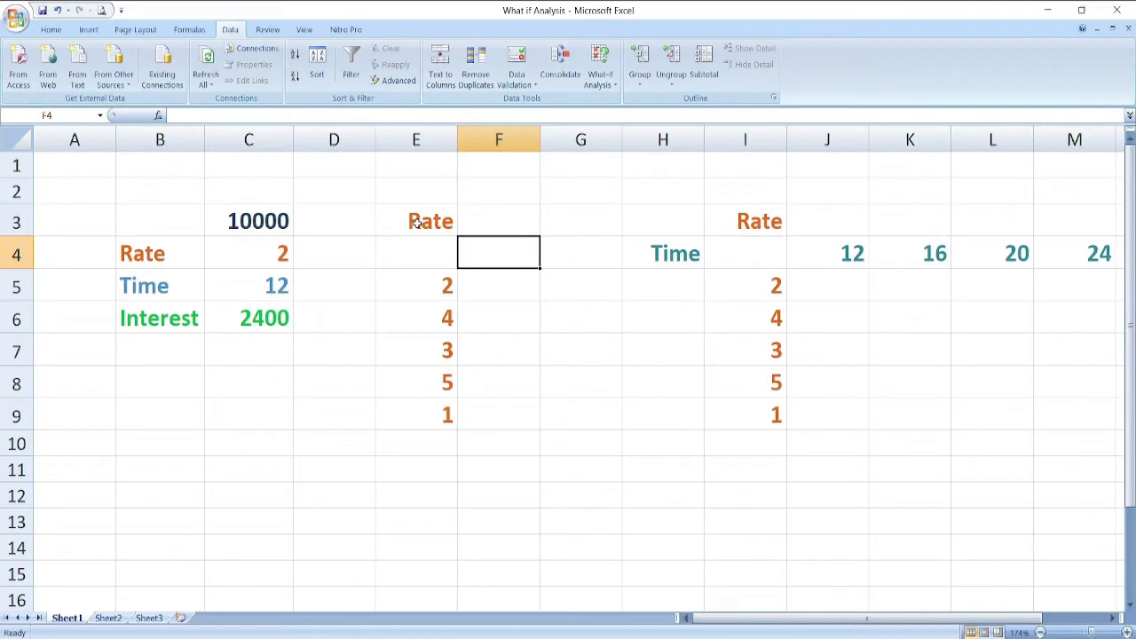
- Examine the rate input in C4, the alternative rates in E5:E9 and the interest formula in C6
left_click(418, 224)
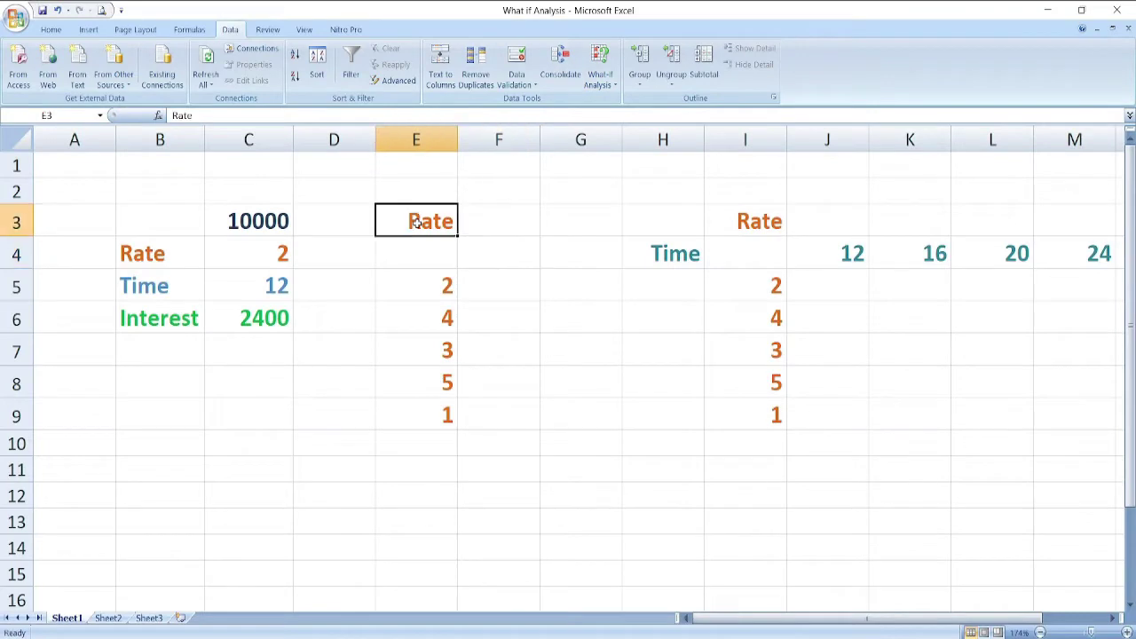
left_click(276, 256)
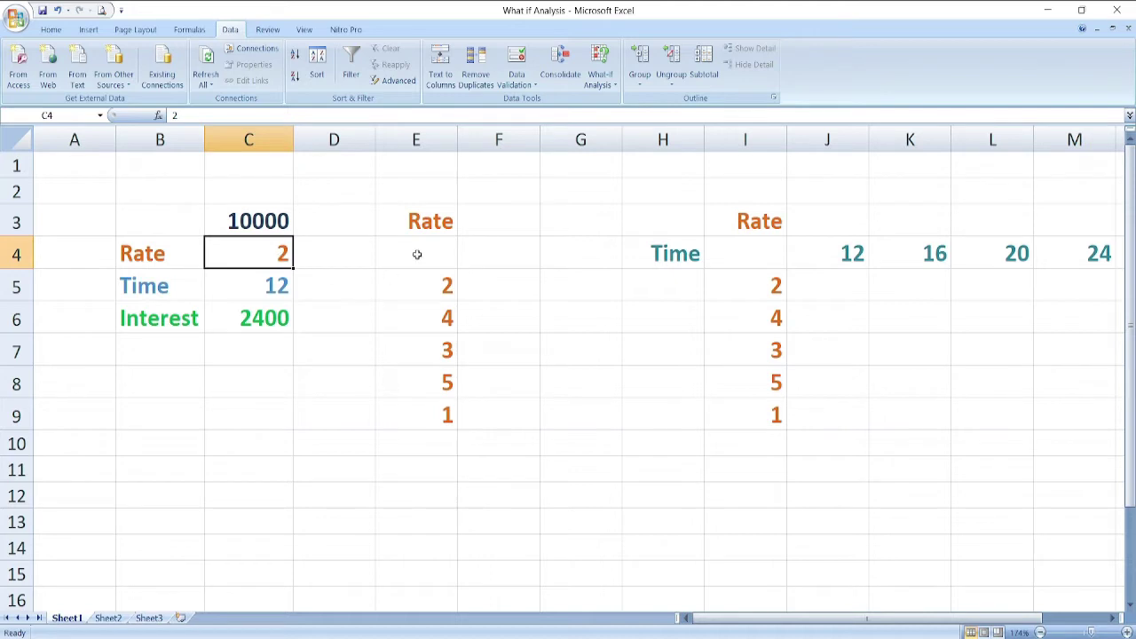
left_click(428, 285)
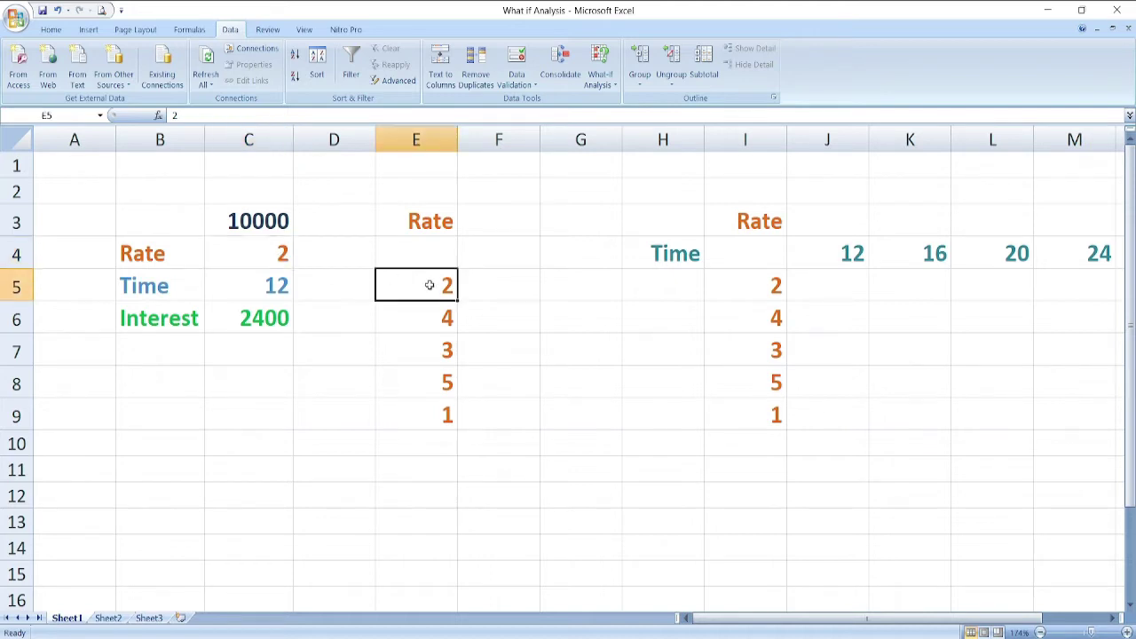
key("Down")
key("Down")
key("Down")
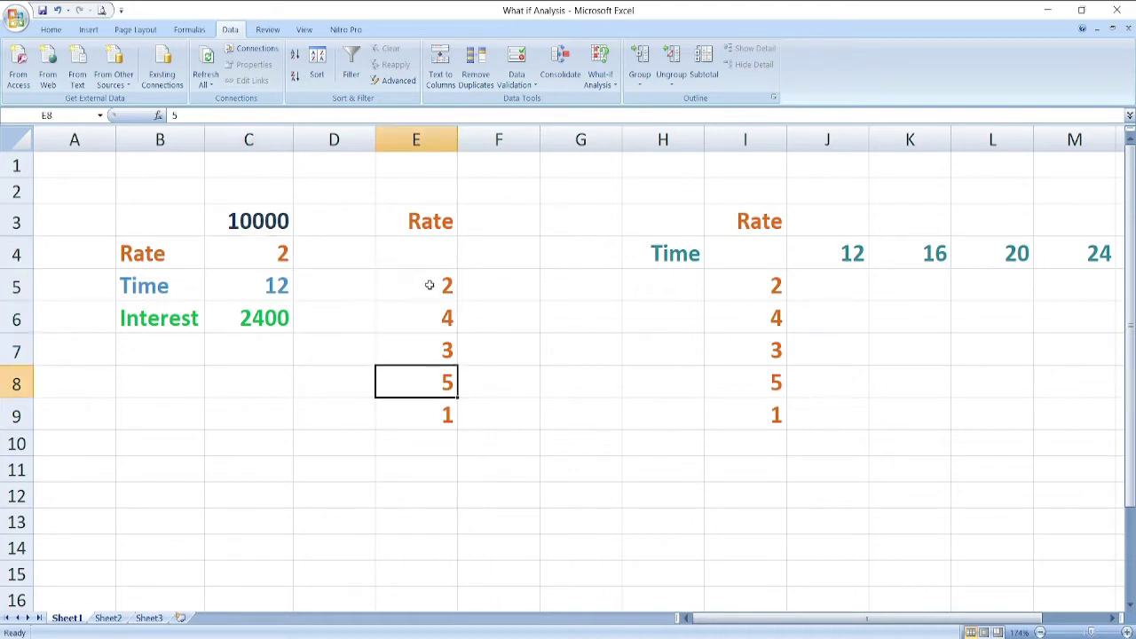
key("Down")
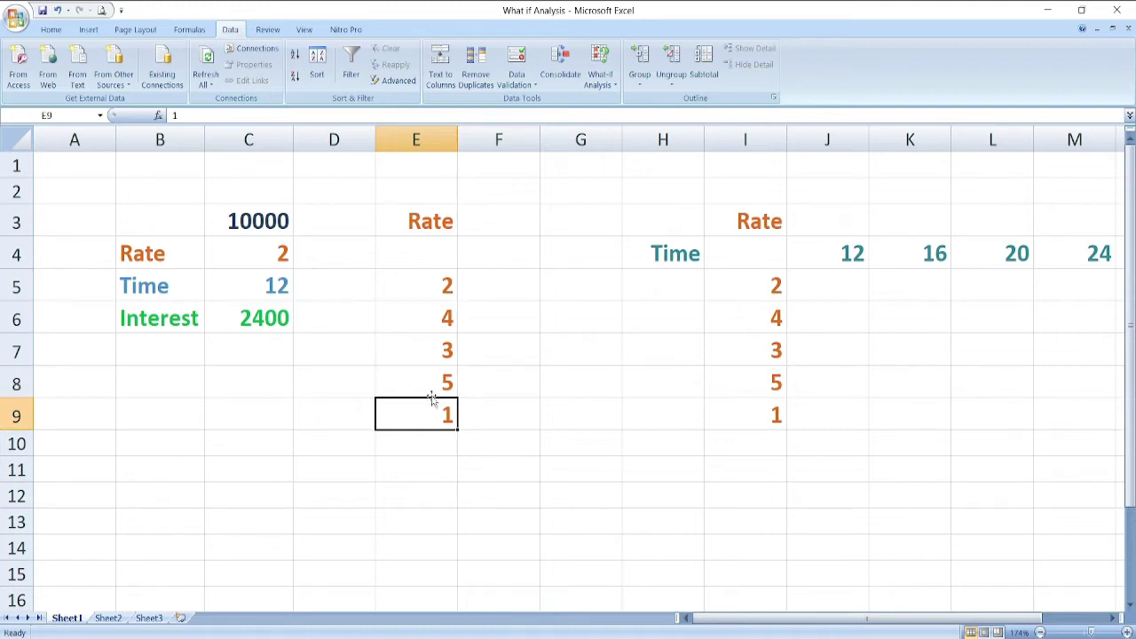
left_click(276, 317)
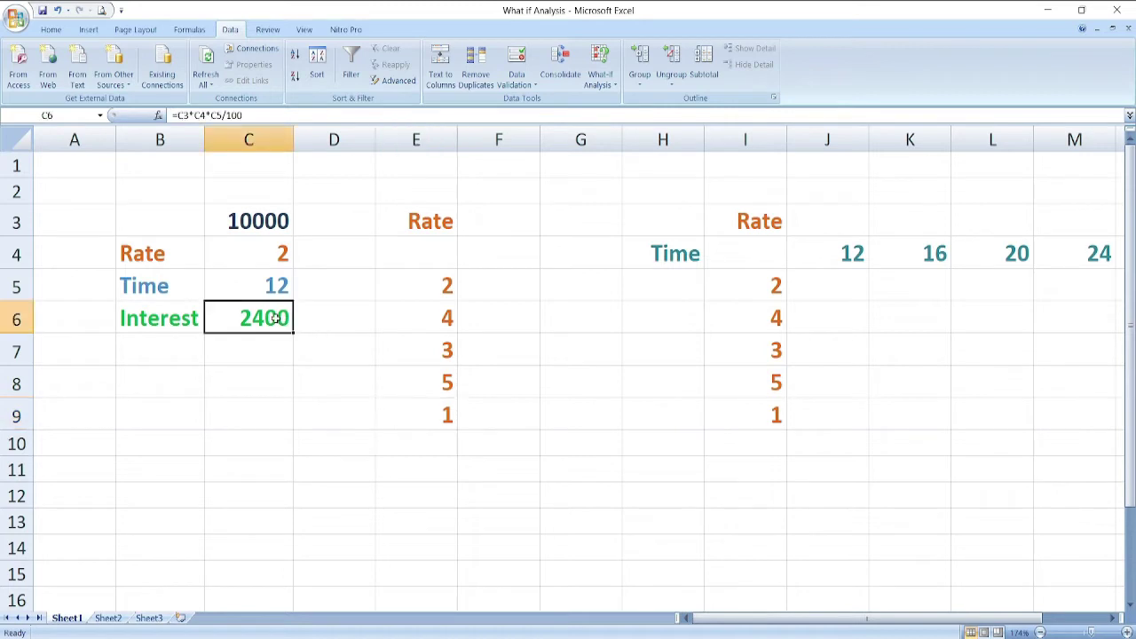
- Link F4, above the results column of the first rate table, to the interest with the formula =C6
left_click(502, 255)
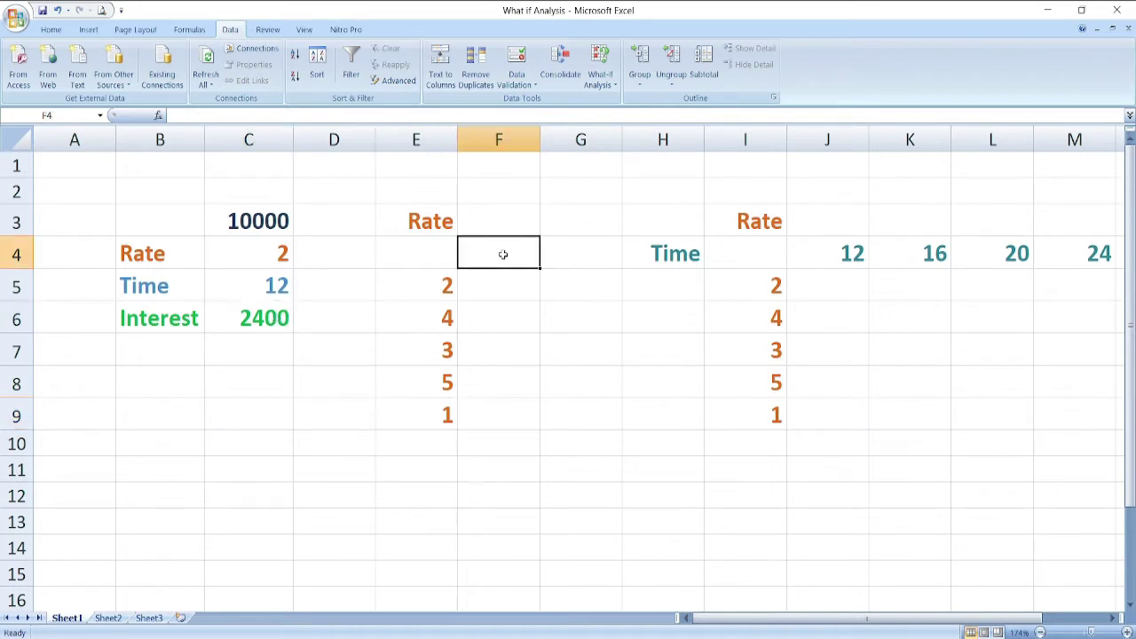
type("=")
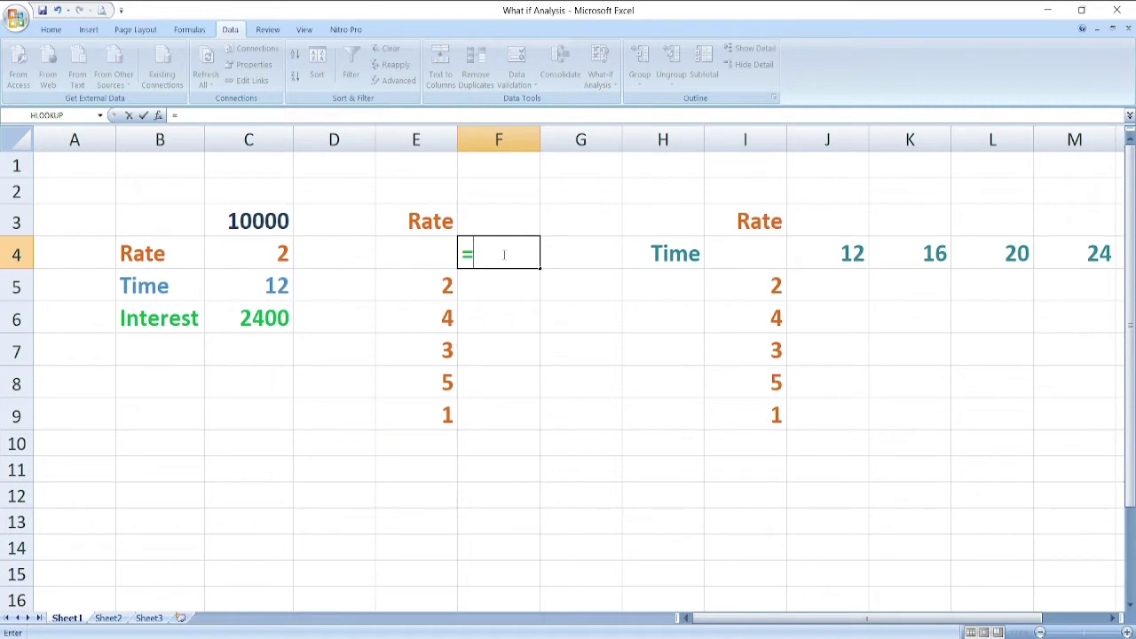
left_click(276, 316)
key("Return")
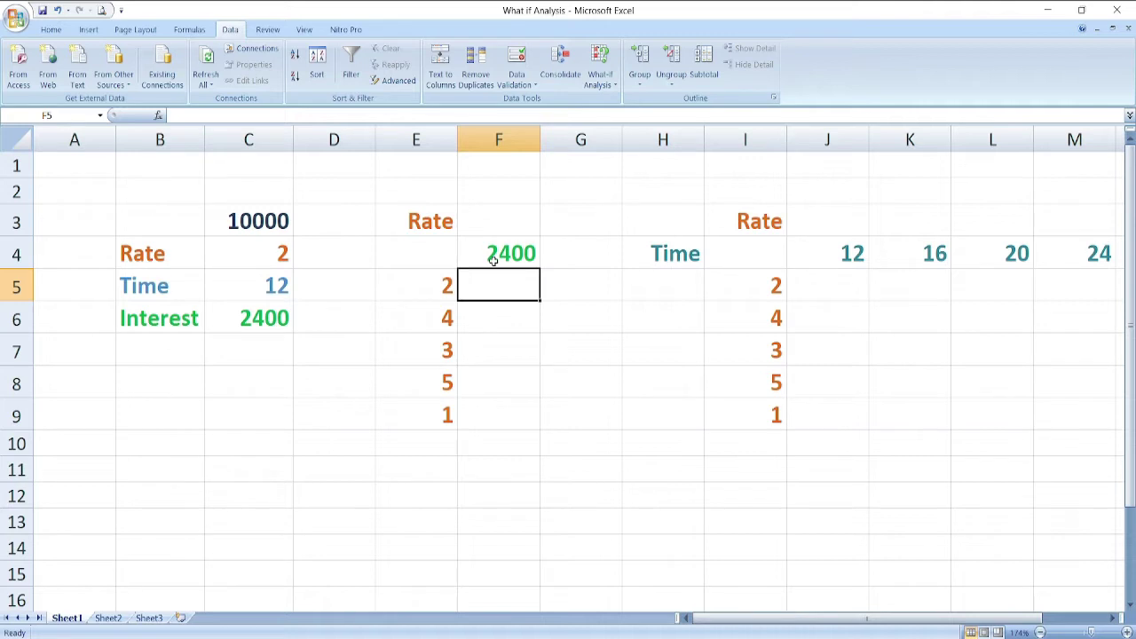
- Create a one-variable data table over E4:F9 using the rate in C4 as the column input cell
left_click(438, 249)
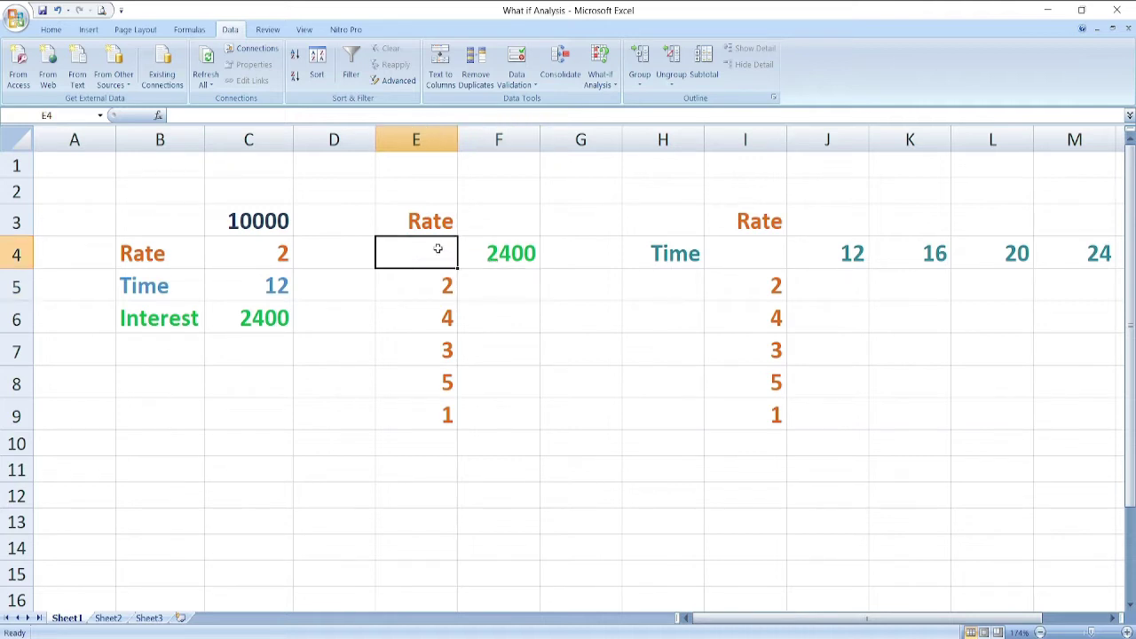
left_click_drag(437, 249, 497, 253)
key("shift+Down")
key("shift+Down")
key("shift+Down")
key("shift+Down")
key("shift+Down")
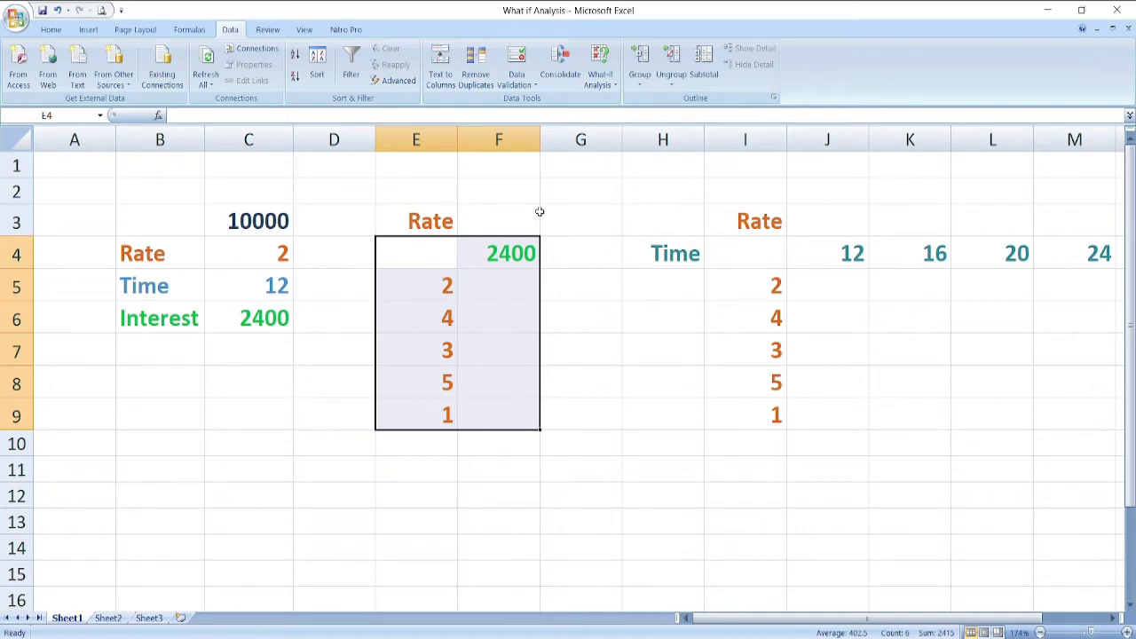
left_click(612, 85)
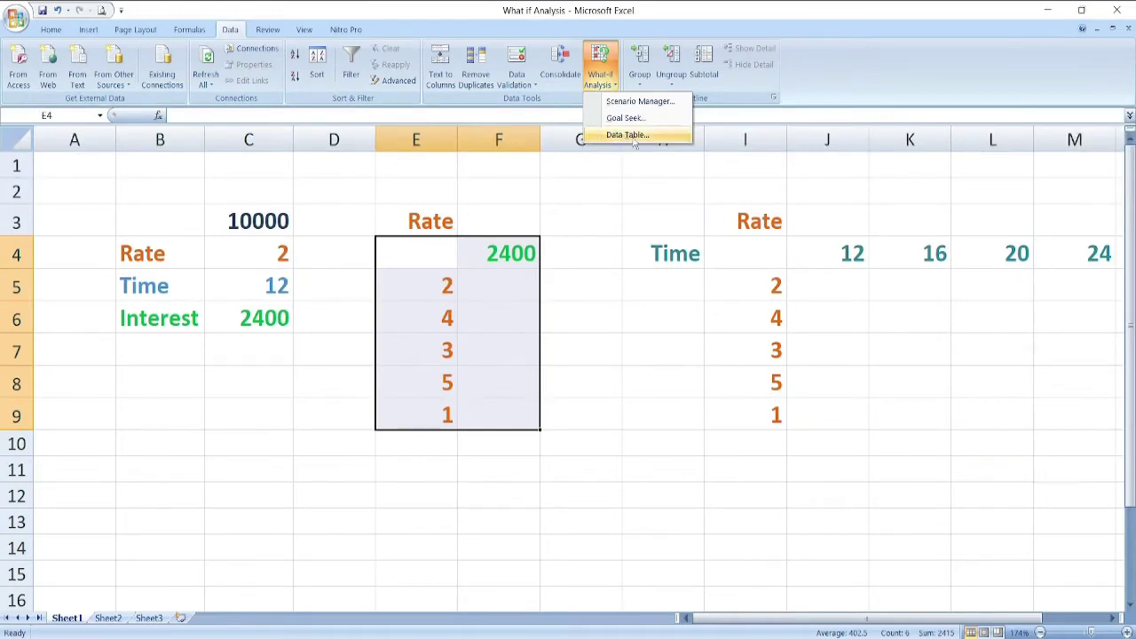
left_click(628, 134)
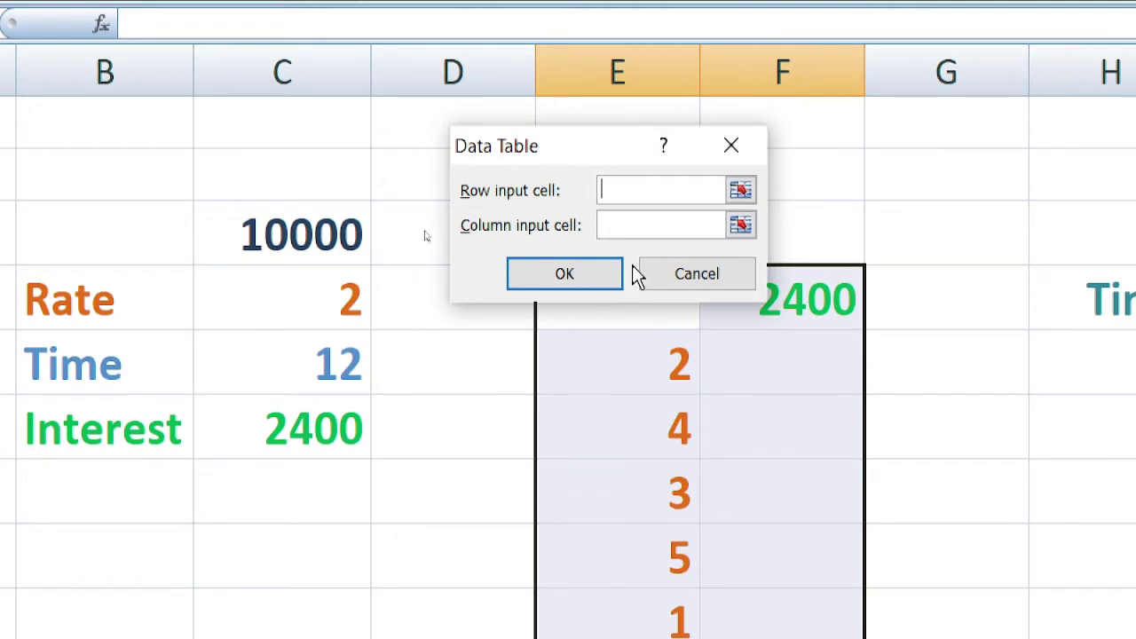
left_click(644, 222)
left_click(301, 303)
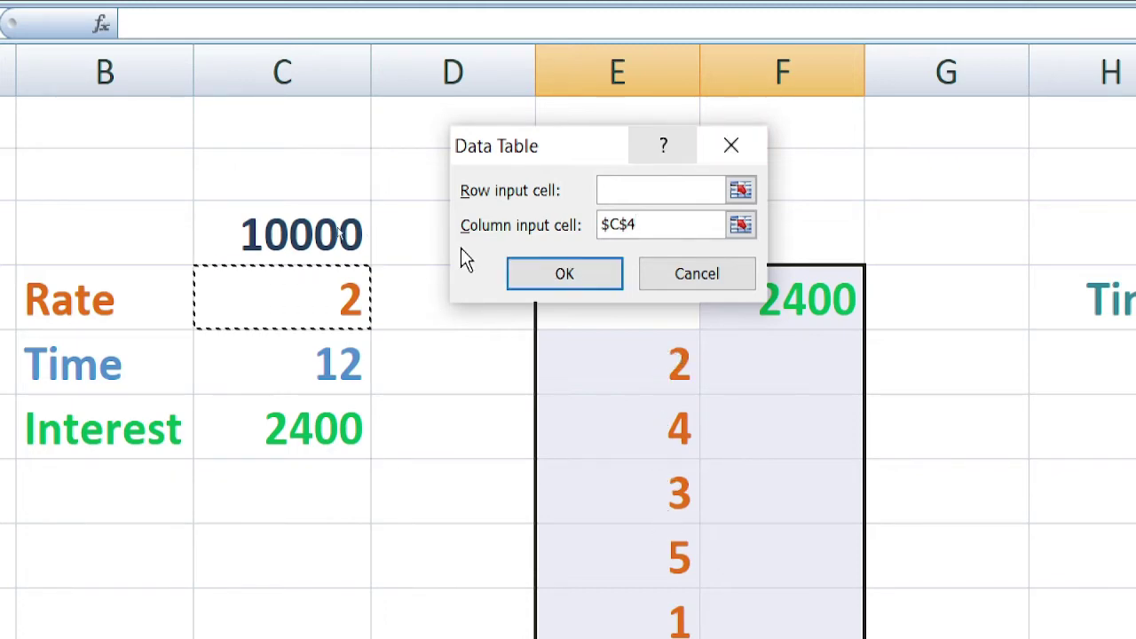
left_click(602, 275)
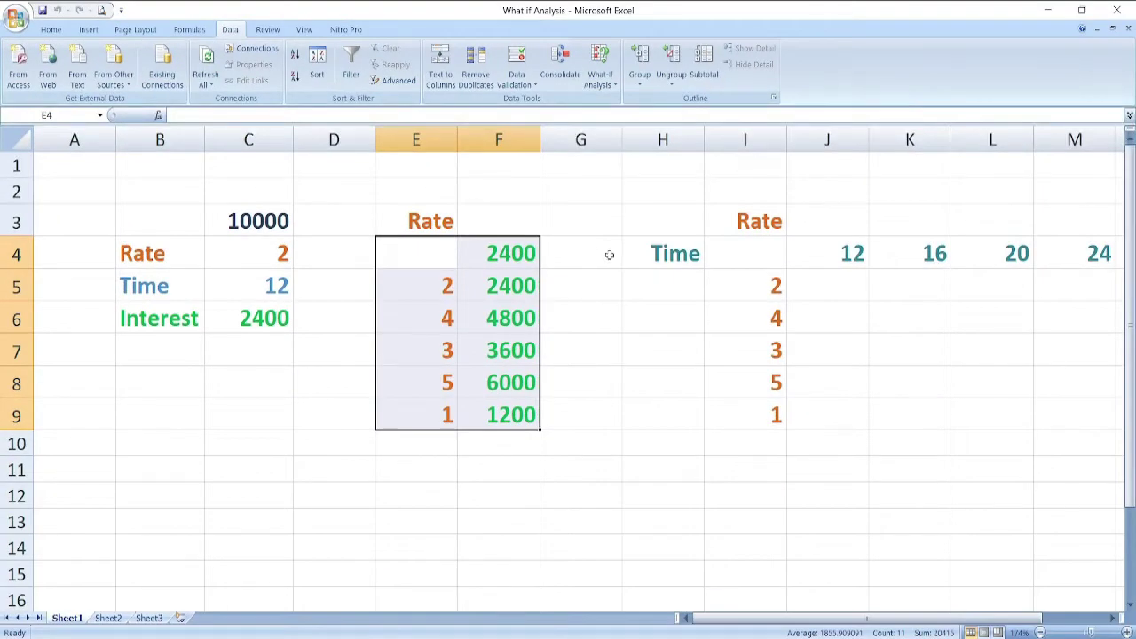
- Link I4, the corner cell of the rate and time table, to the interest with the formula =C6
left_click(736, 259)
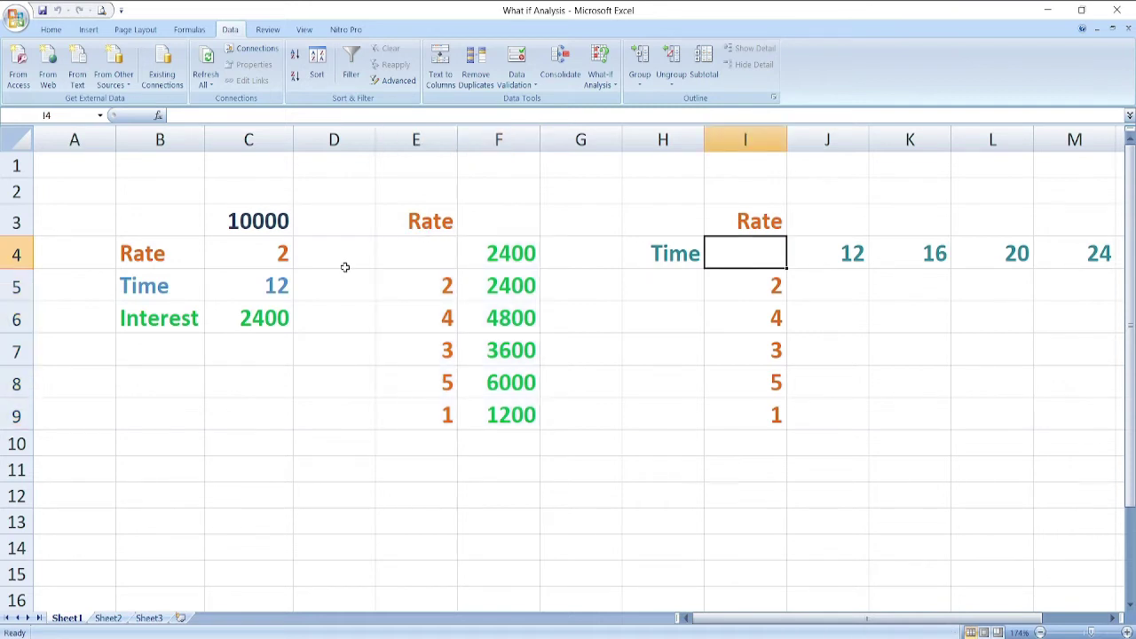
left_click(274, 318)
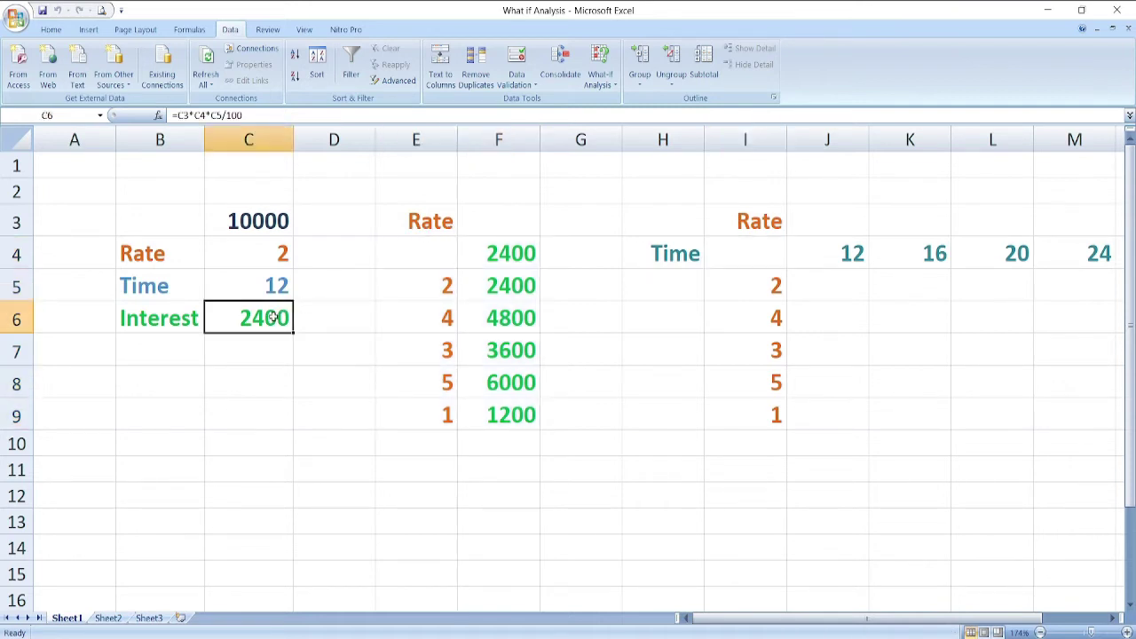
left_click(726, 256)
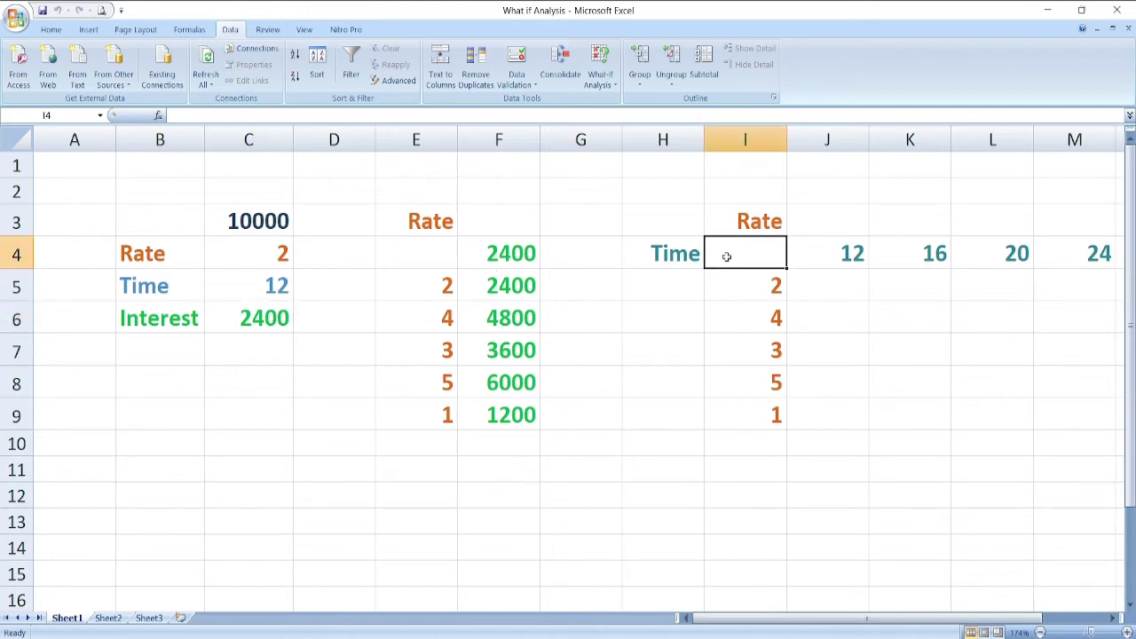
type("=")
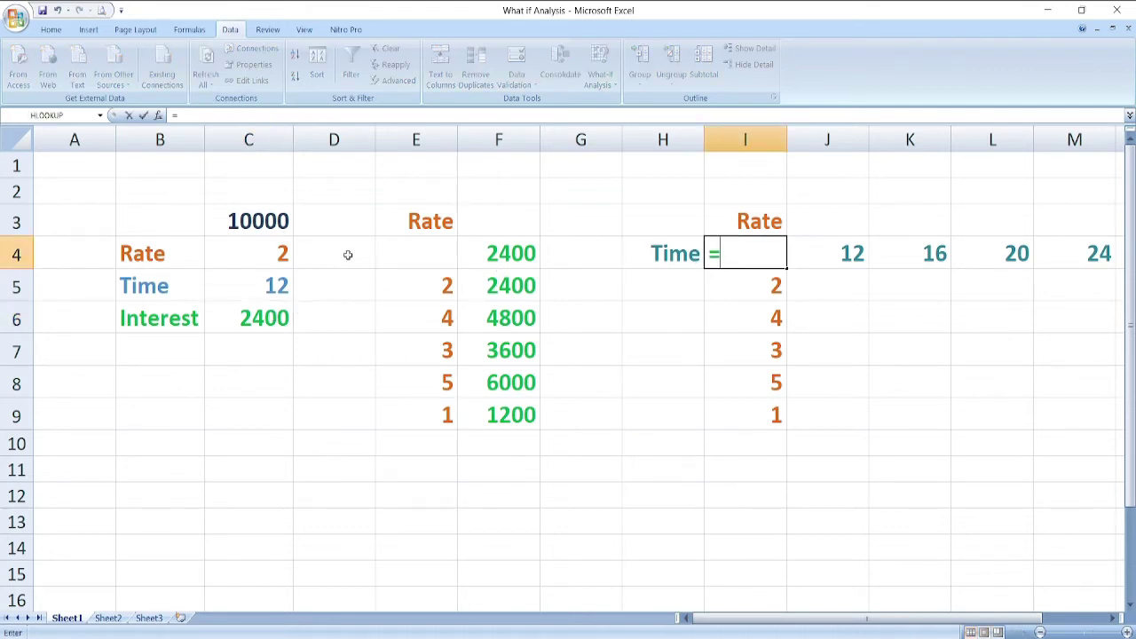
left_click(275, 317)
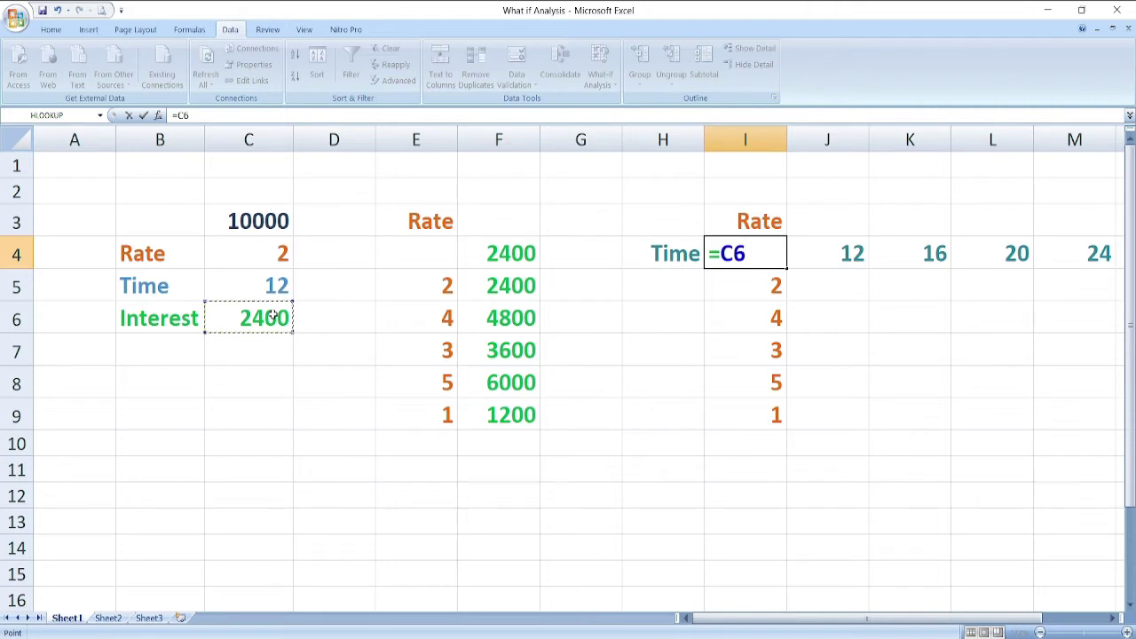
key("Return")
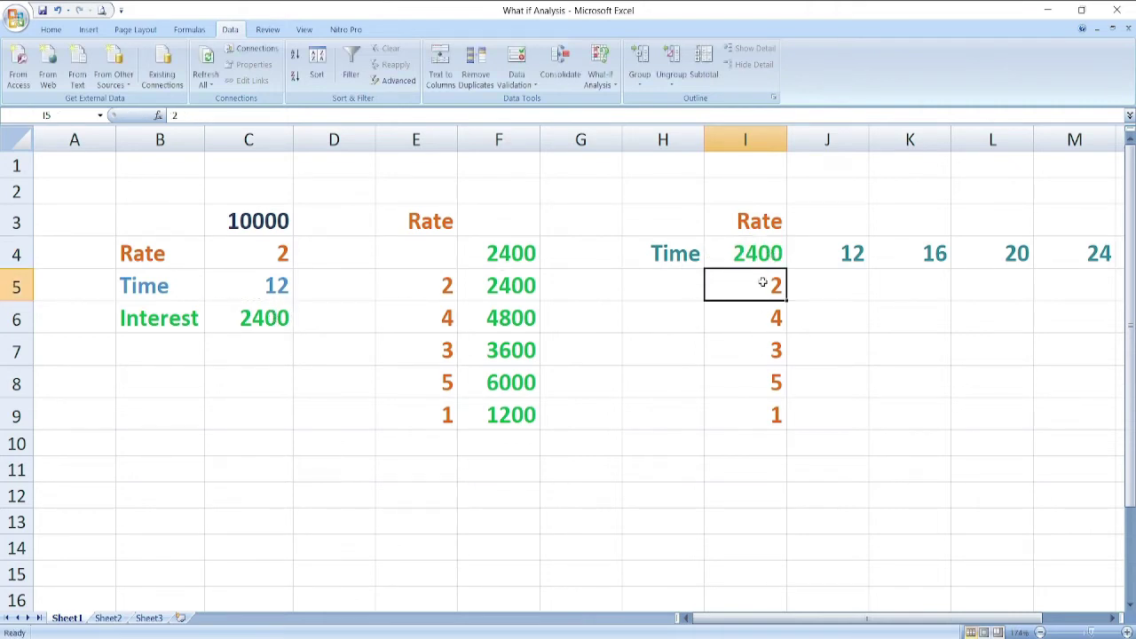
- Examine the Rate heading in I3 and the alternative rates listed in I5:I9
key("Down")
key("Down")
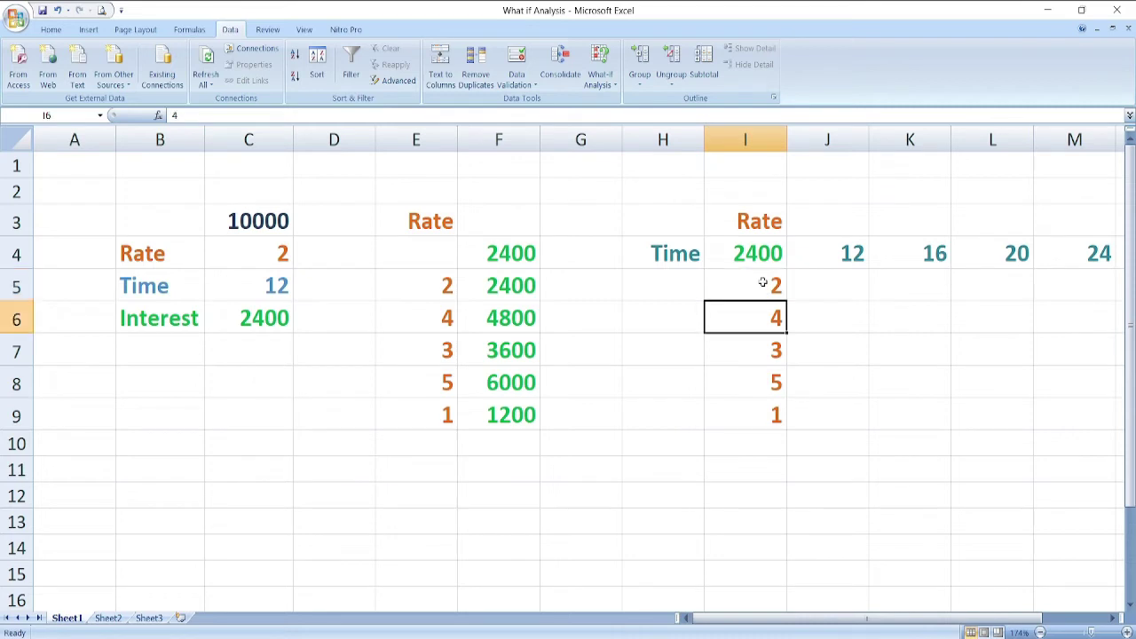
key("Down")
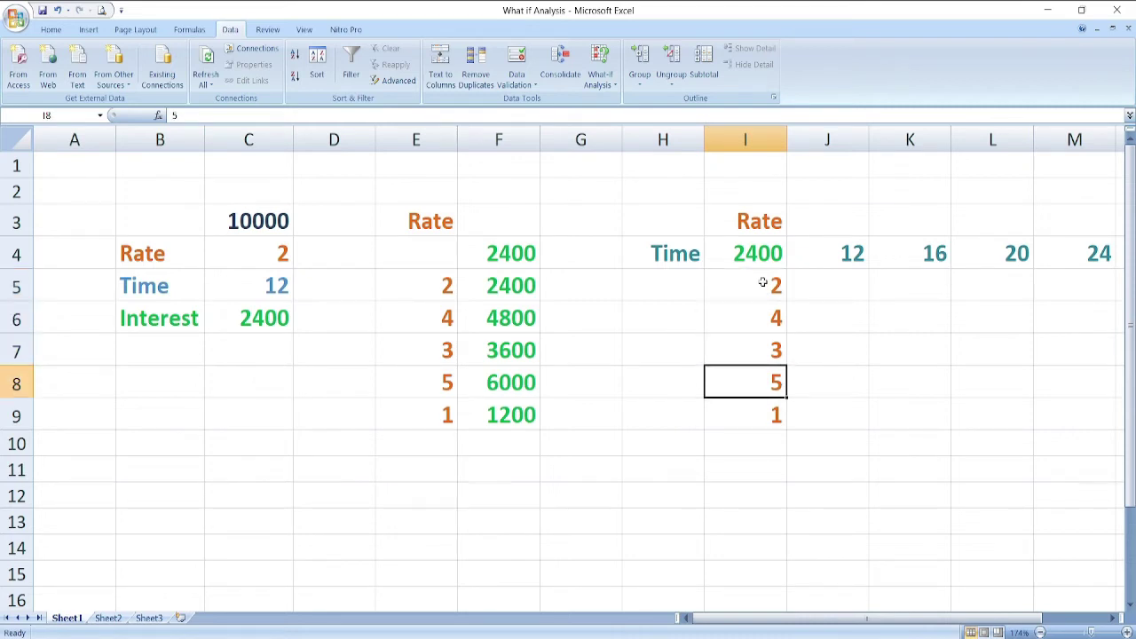
key("Down")
key("Up")
key("Up")
key("Up")
key("Up")
key("Up")
key("Up")
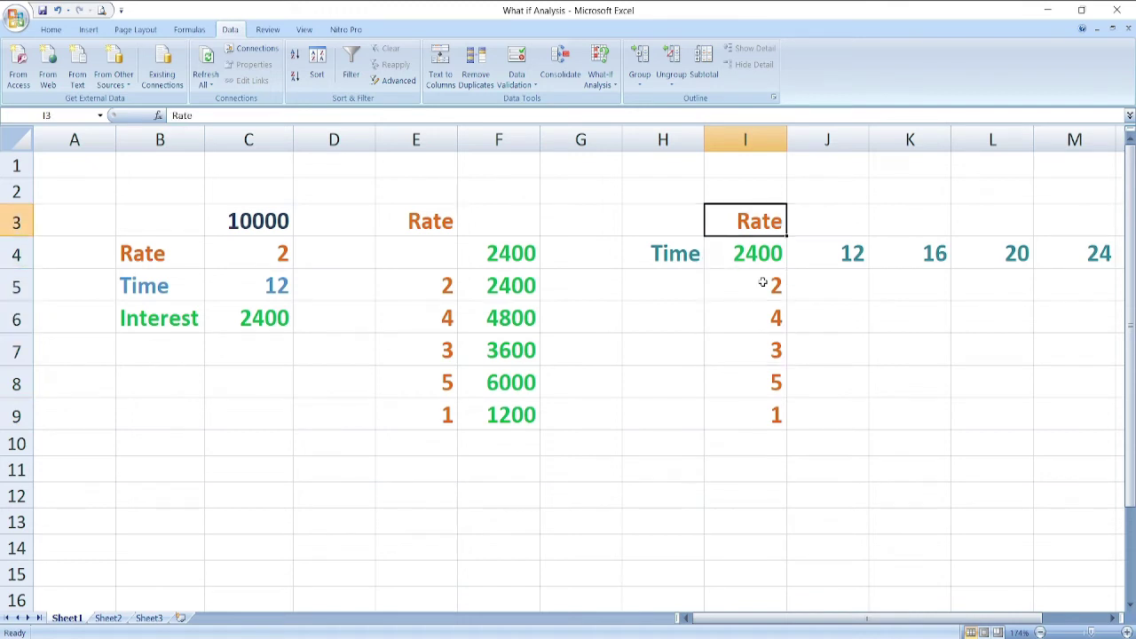
key("Down")
key("Down")
key("Down")
key("Down")
key("Down")
key("Up")
key("Up")
key("Up")
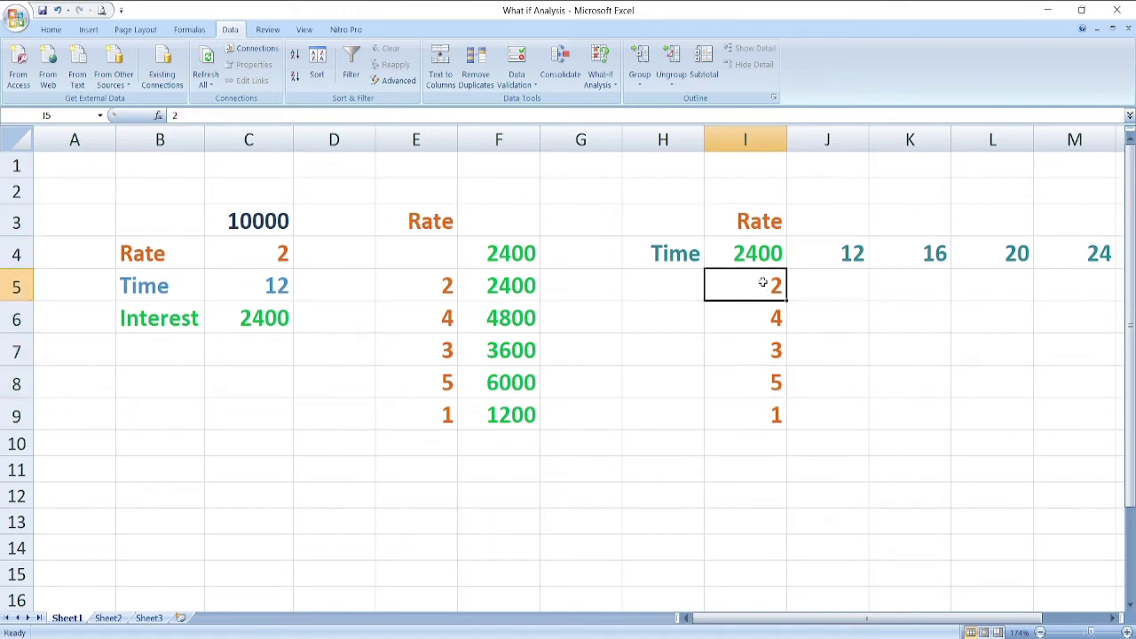
key("Up")
- Examine the Time label in H4, the linked corner cell I4 and the alternative times in J4:M4
key("Right")
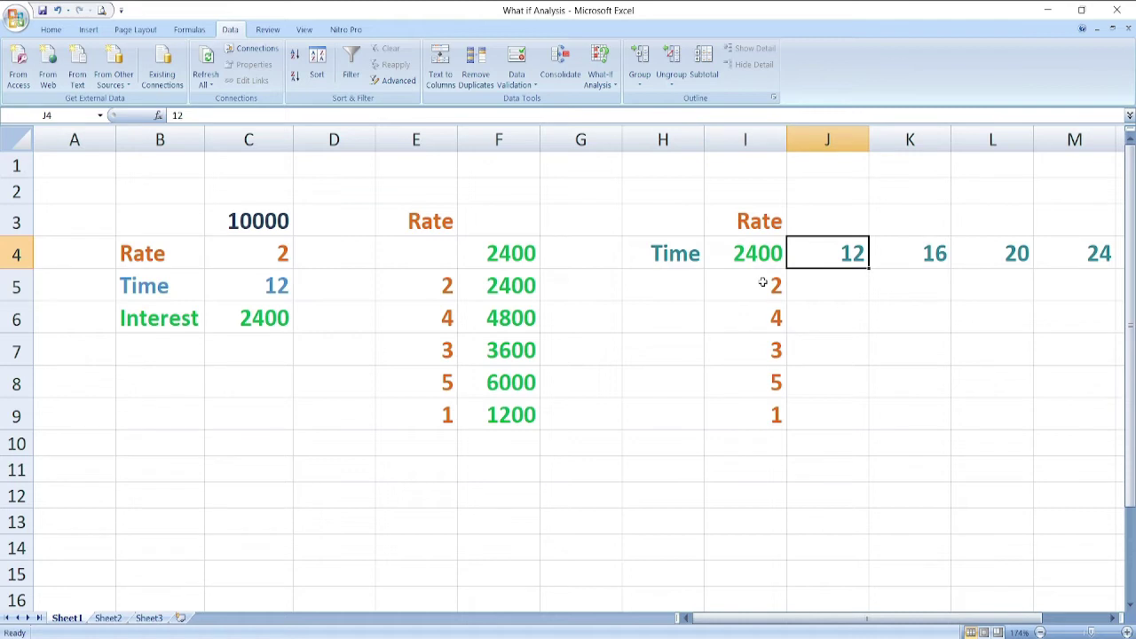
key("Left")
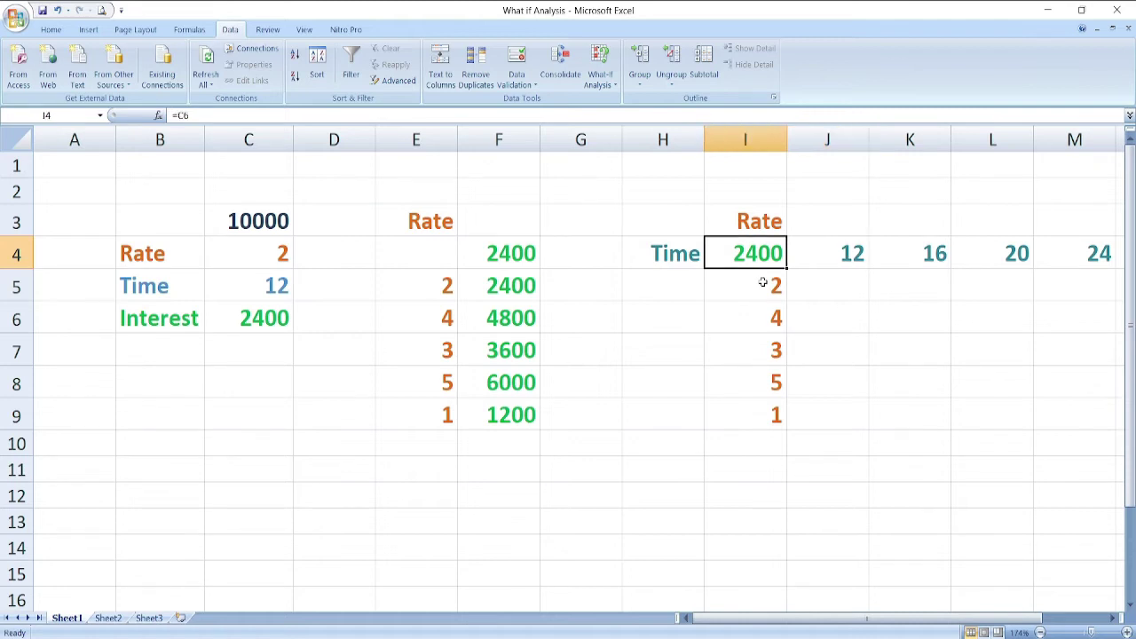
key("Left")
key("Right")
key("Right")
key("Right")
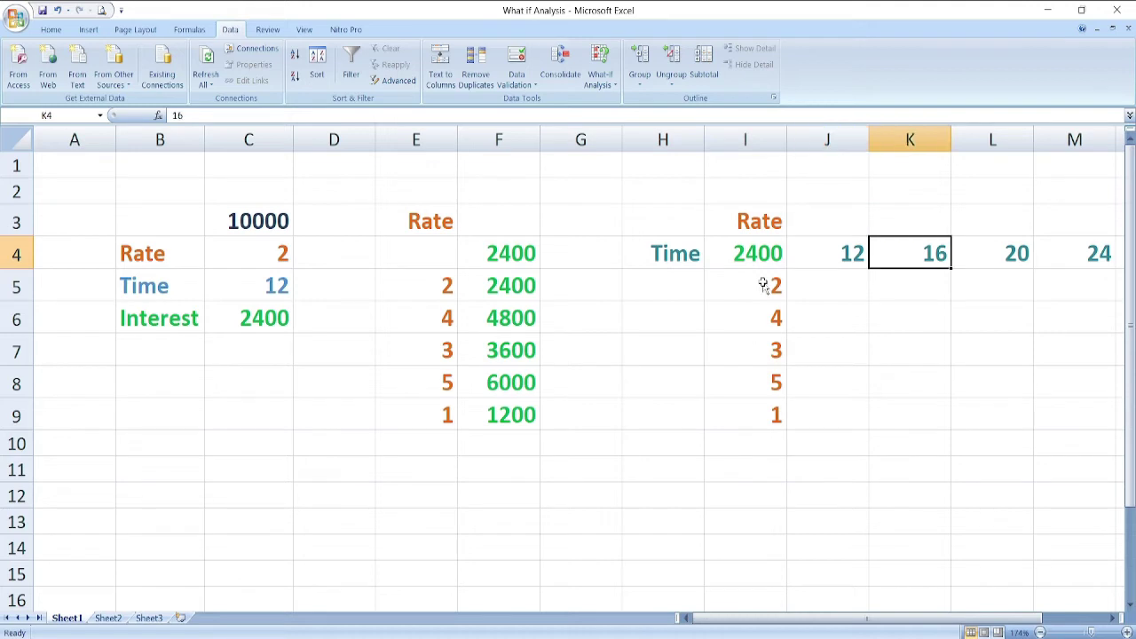
key("Right")
key("Right")
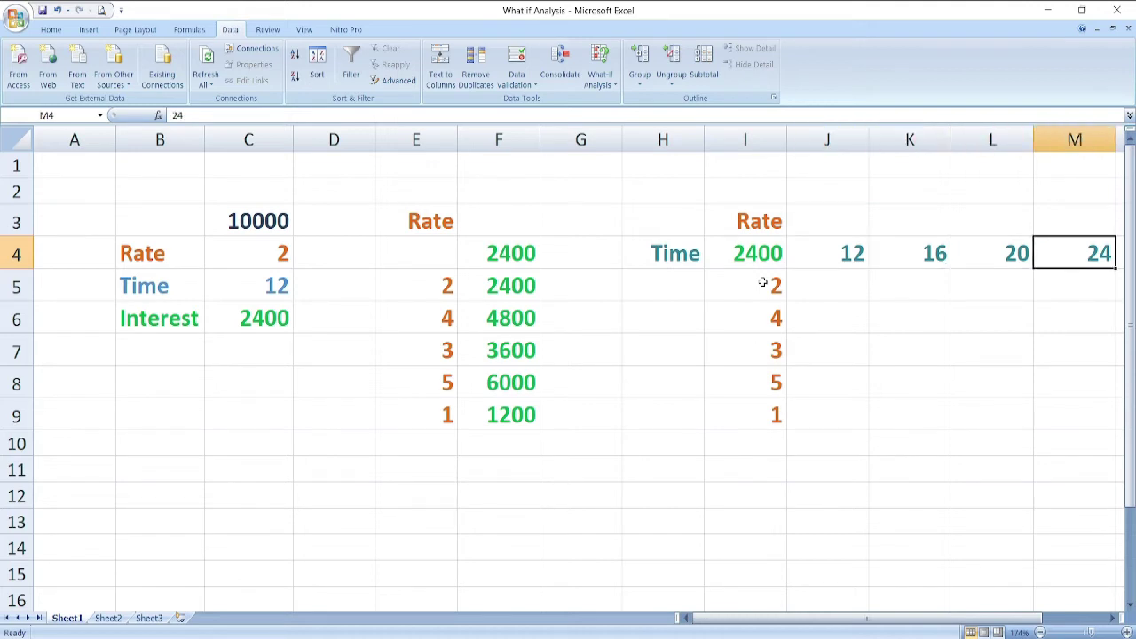
key("Left")
key("Left")
key("Left")
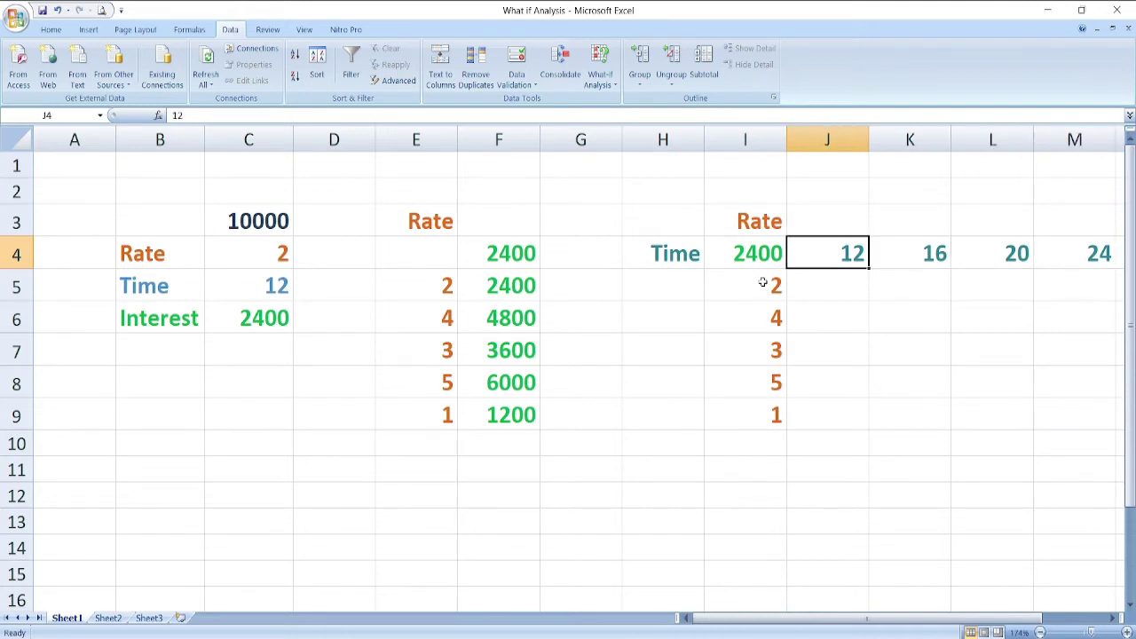
key("Right")
key("Right")
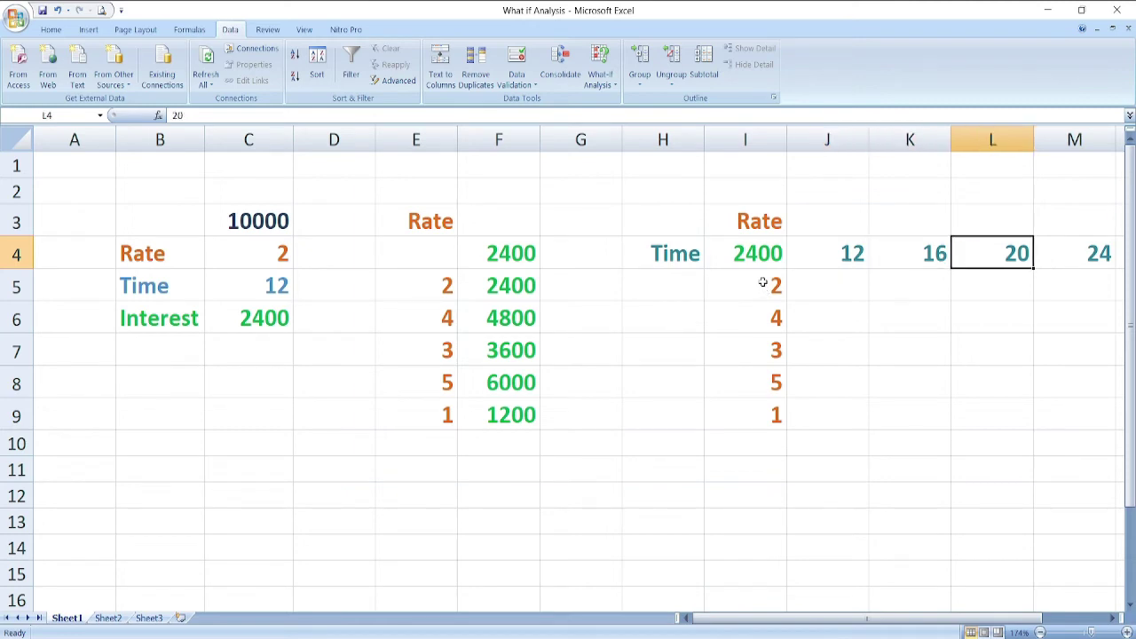
key("Left")
key("Left")
key("Right")
key("Right")
key("Right")
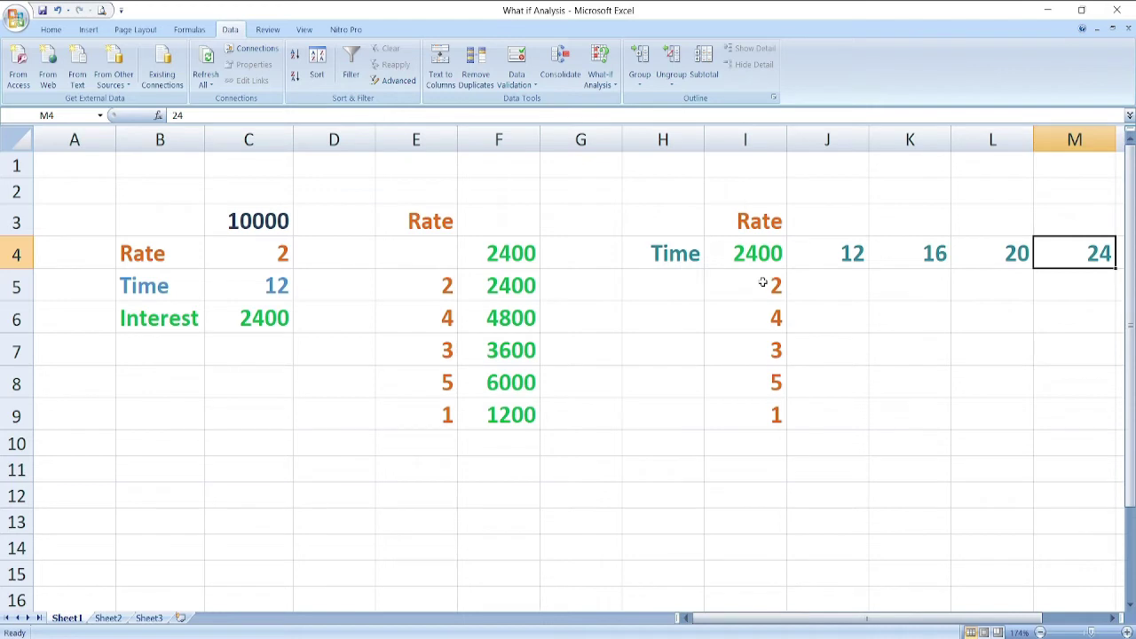
- Create a two-variable data table over I4:M9 with the time in C5 as row input cell and the rate in C4 as column input cell
left_click(765, 258)
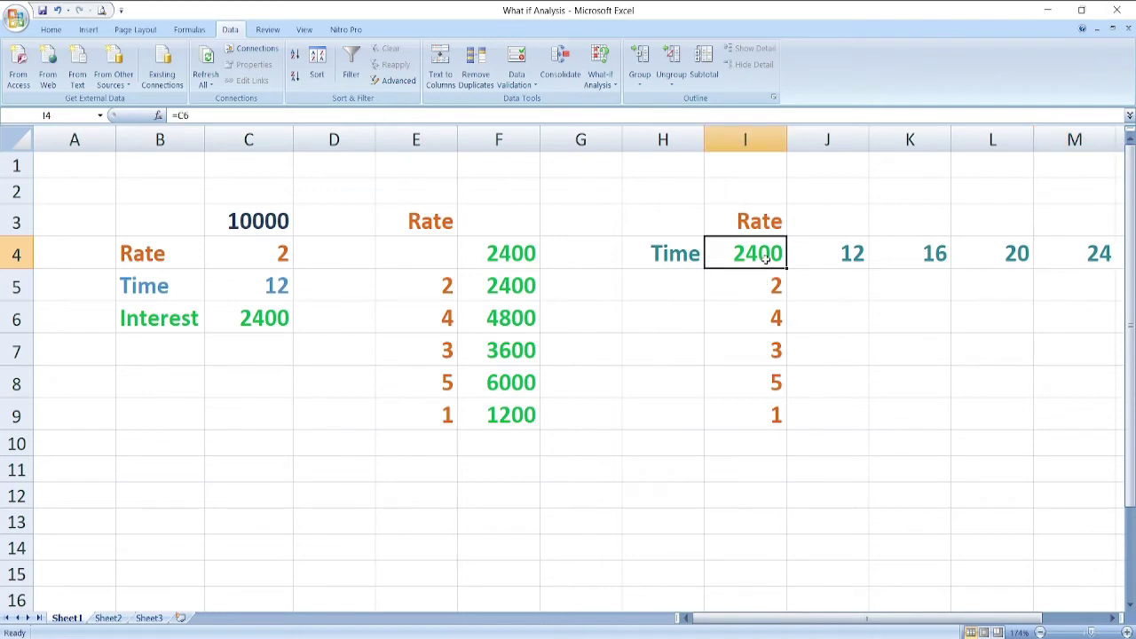
key("shift+Right")
key("shift+Right")
key("shift+Right")
key("shift+Right")
key("shift+Down")
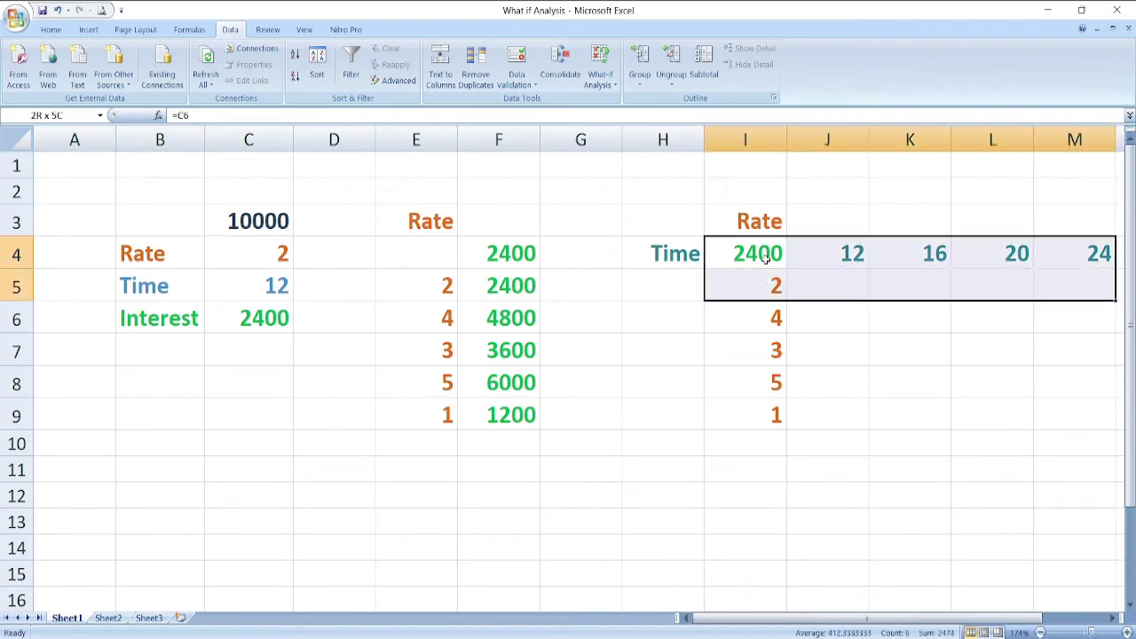
key("shift+Down")
key("shift+Down")
key("shift+Down")
key("shift+Down")
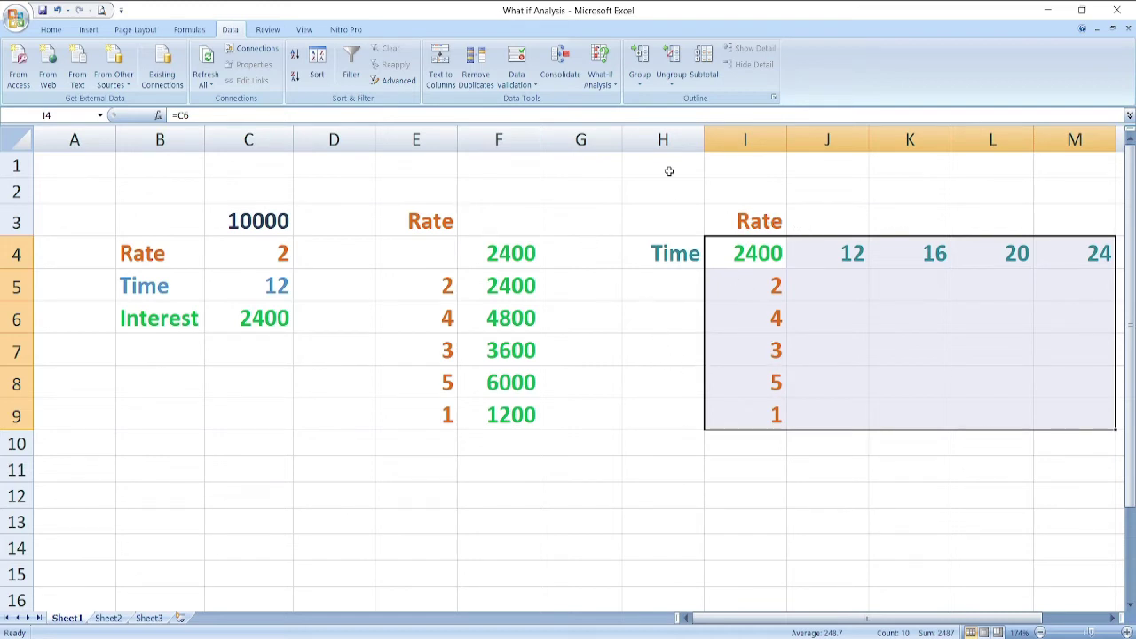
left_click(614, 86)
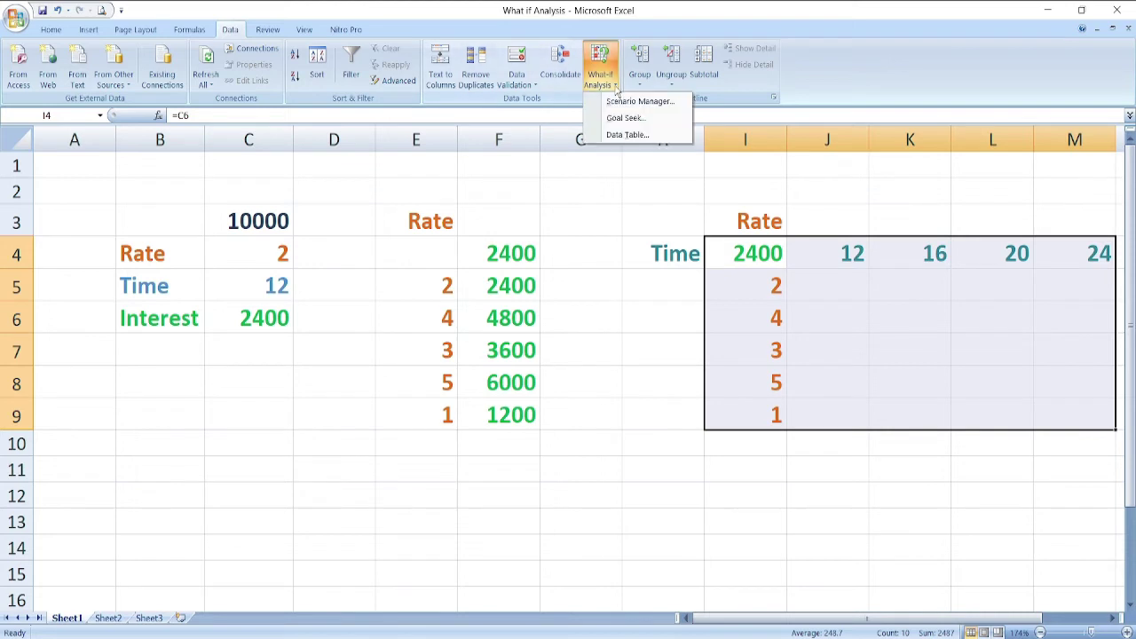
left_click(626, 135)
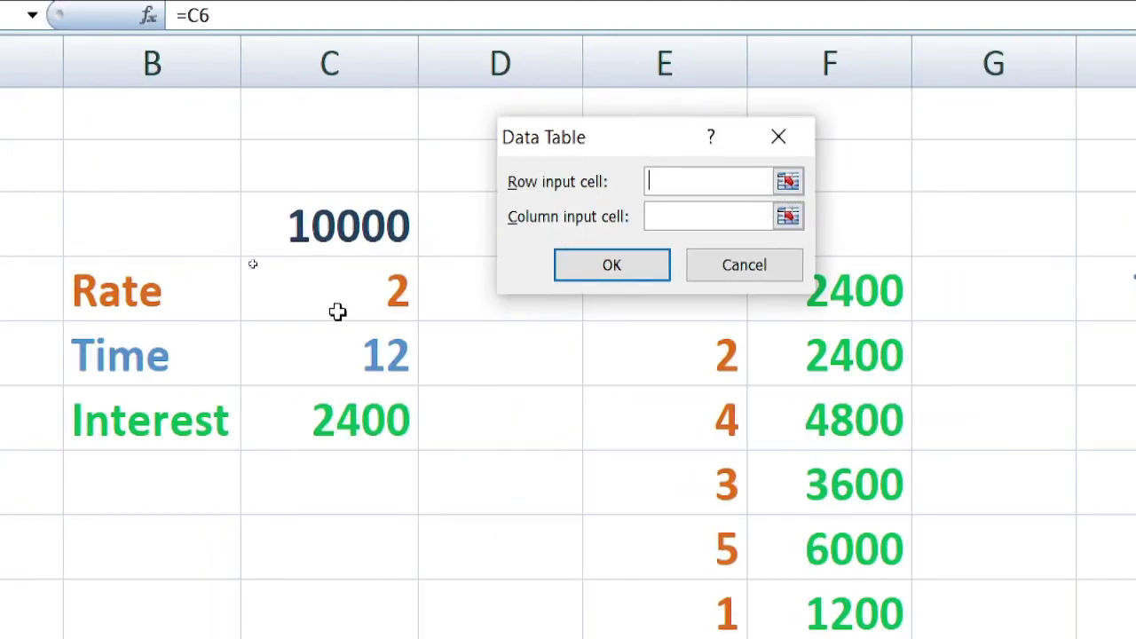
left_click(321, 368)
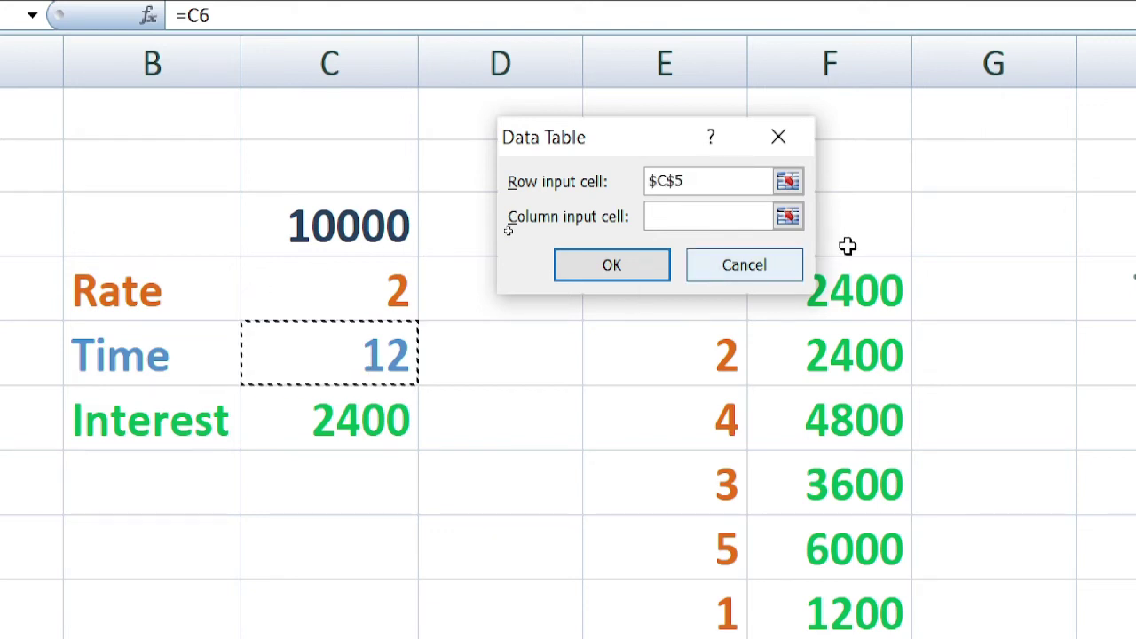
left_click(733, 219)
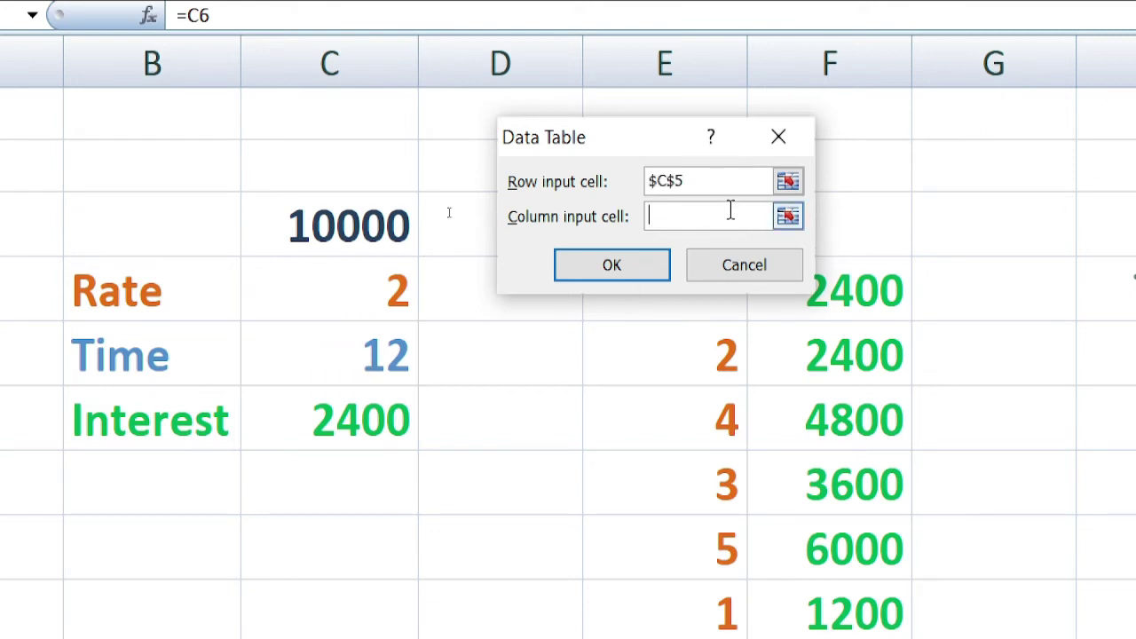
left_click(349, 298)
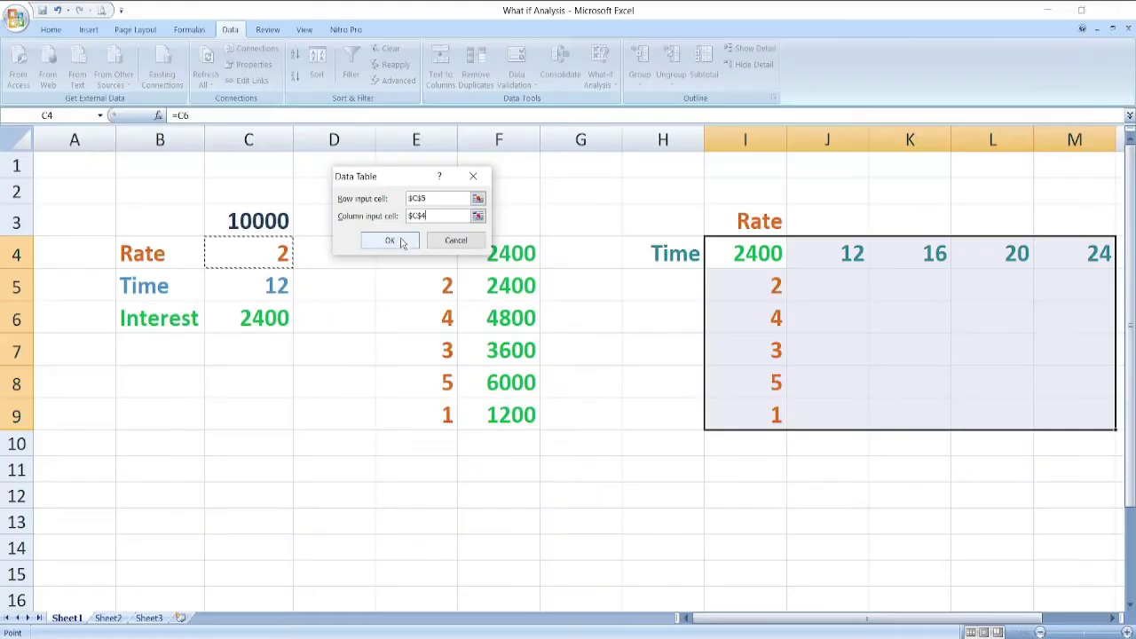
left_click(399, 242)
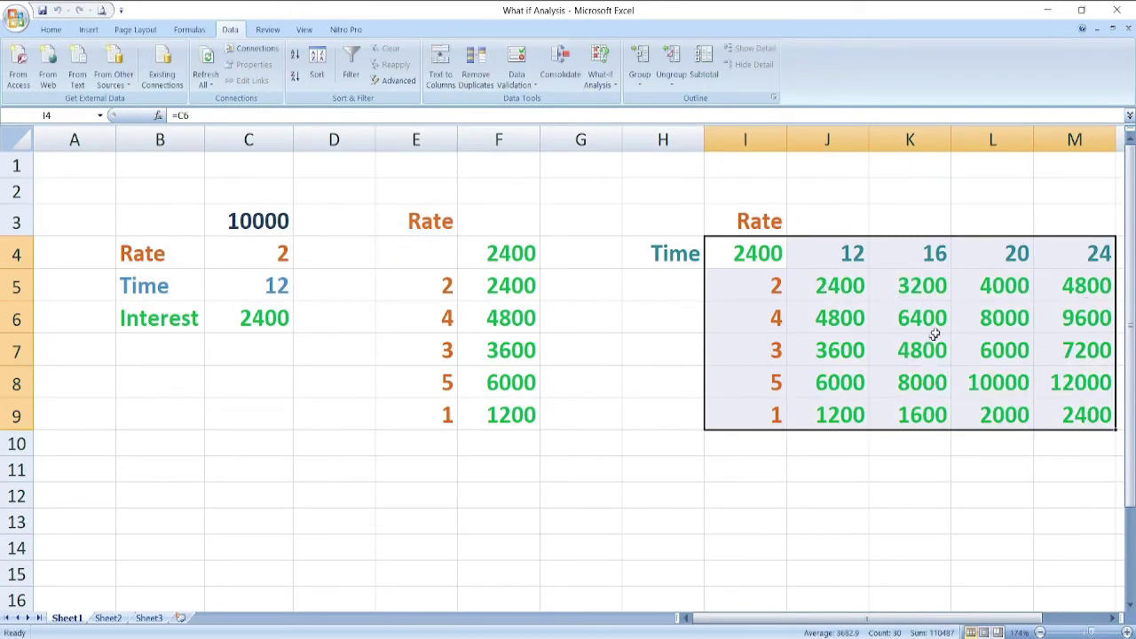
- Check the interest results in J5 and K6 against their matching rates in column I and times in row 4
left_click(837, 284)
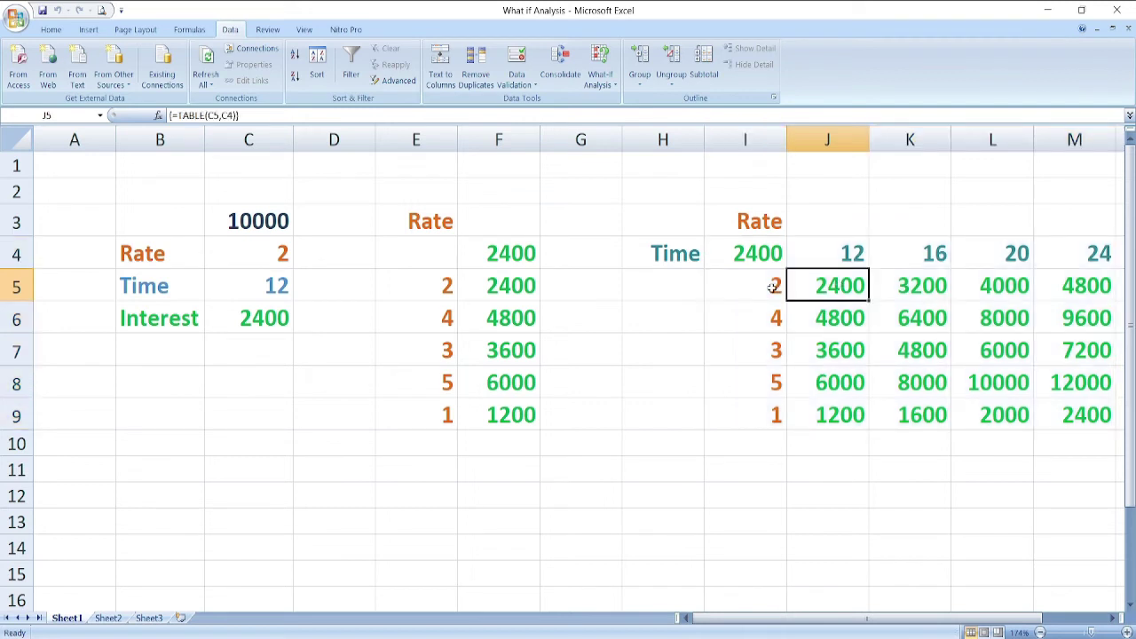
left_click(826, 253)
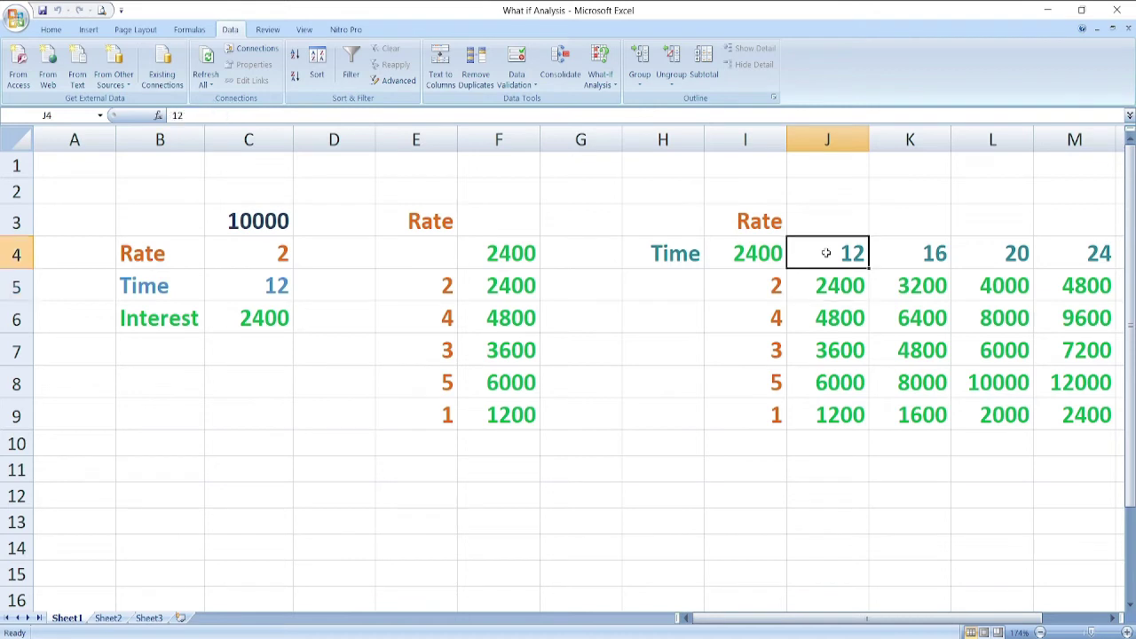
left_click(752, 289)
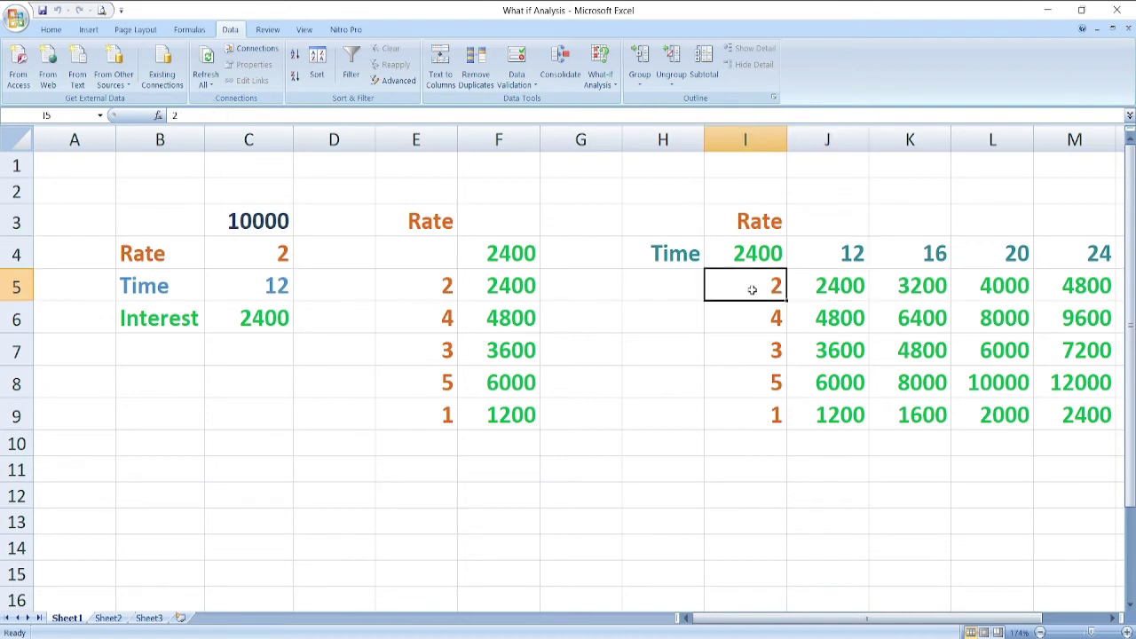
left_click(813, 288)
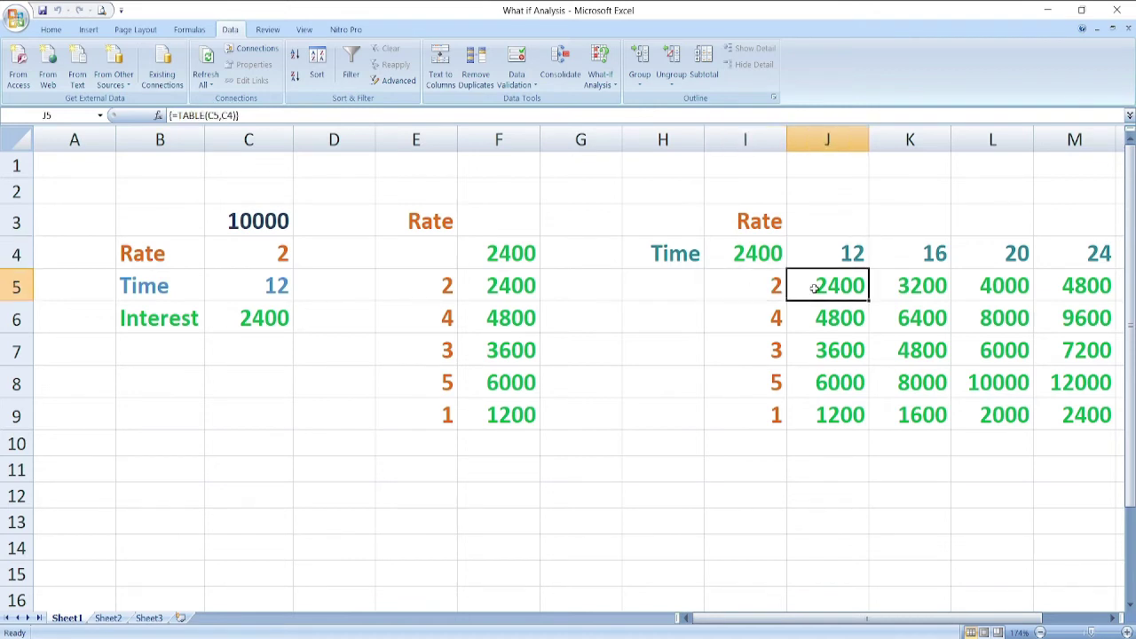
left_click(770, 328)
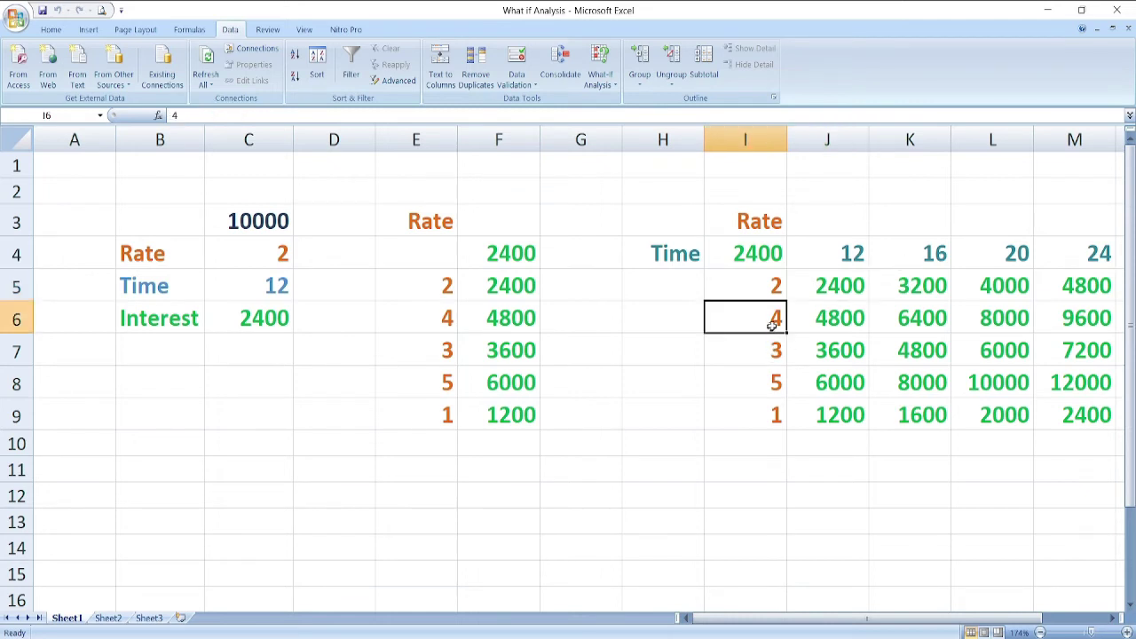
left_click(907, 258)
left_click(914, 323)
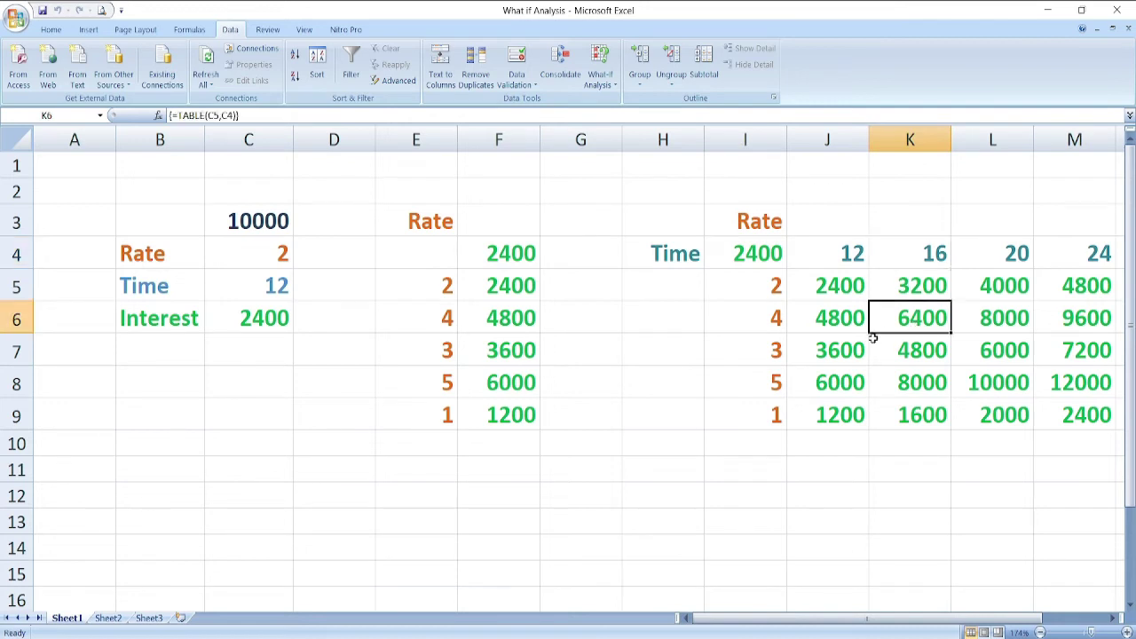
left_click(748, 351)
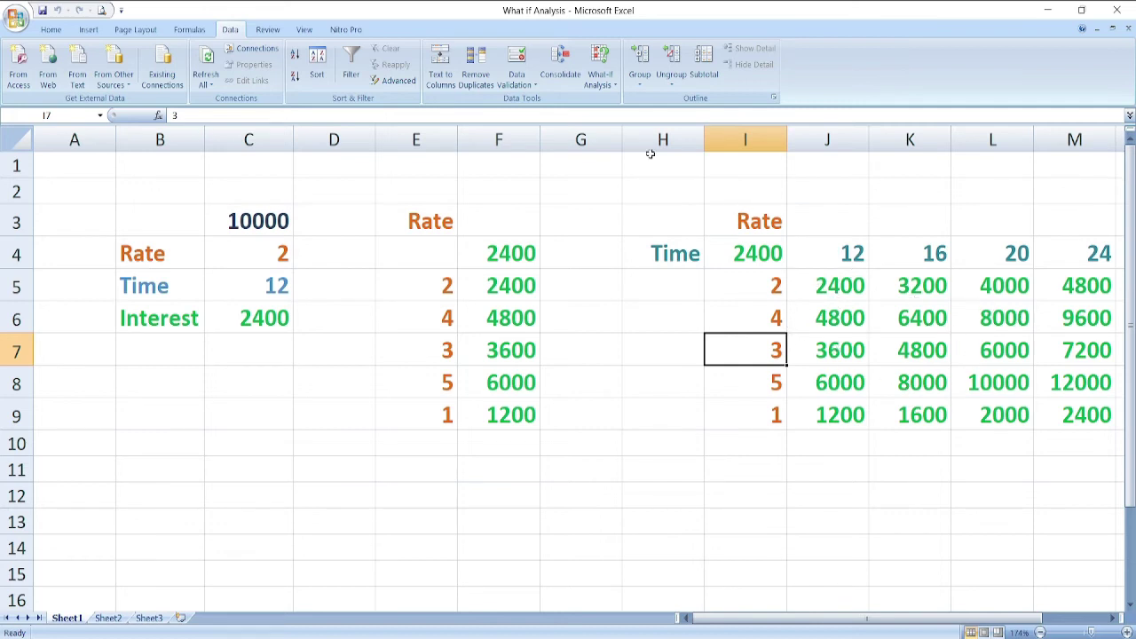
left_click(600, 78)
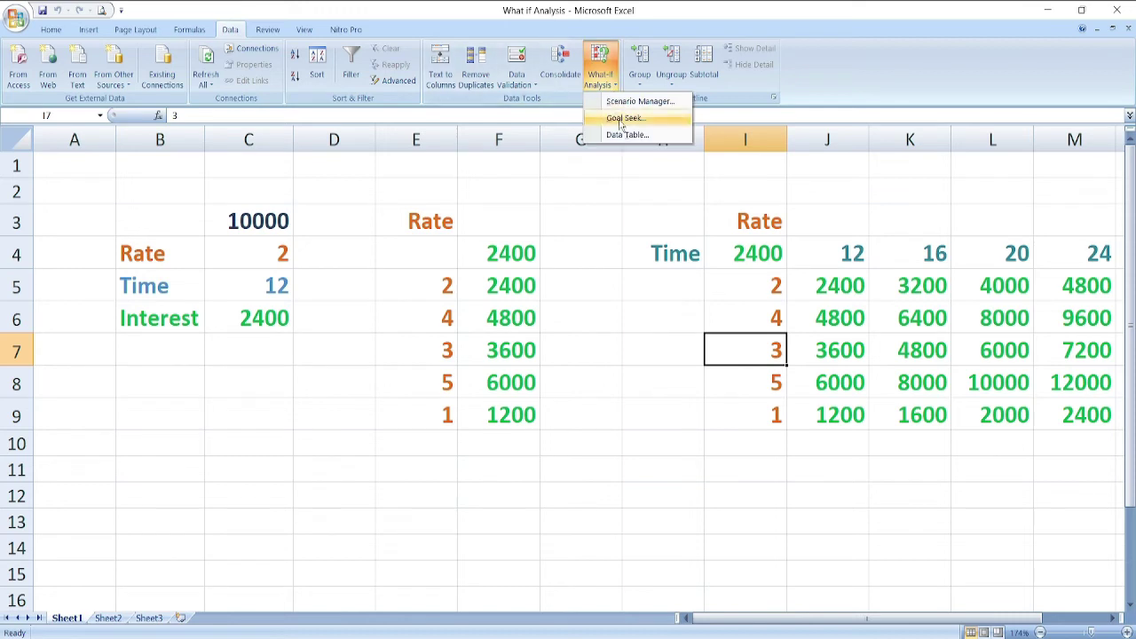
left_click(710, 392)
left_click(676, 382)
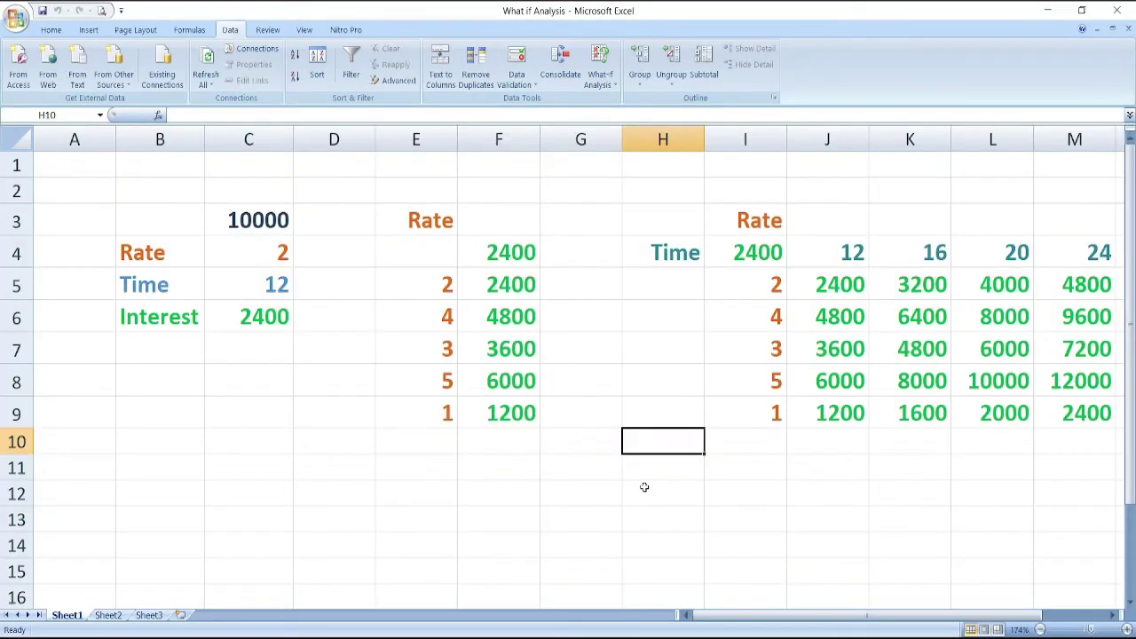
- Delete the existing scenario h from the Scenario Manager
left_click(614, 89)
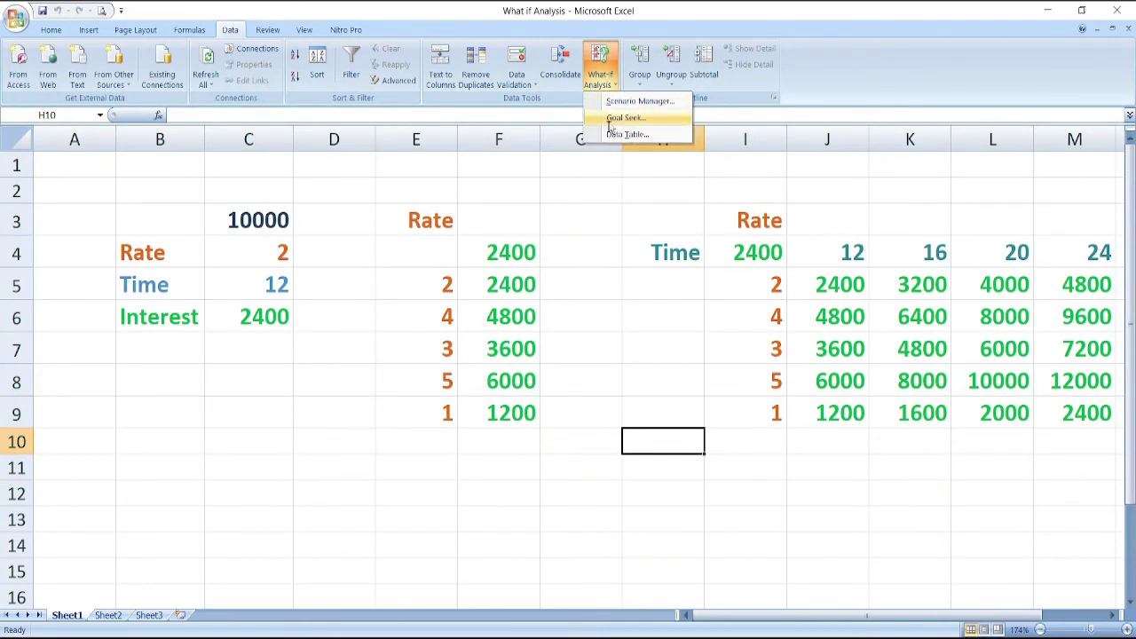
left_click(635, 101)
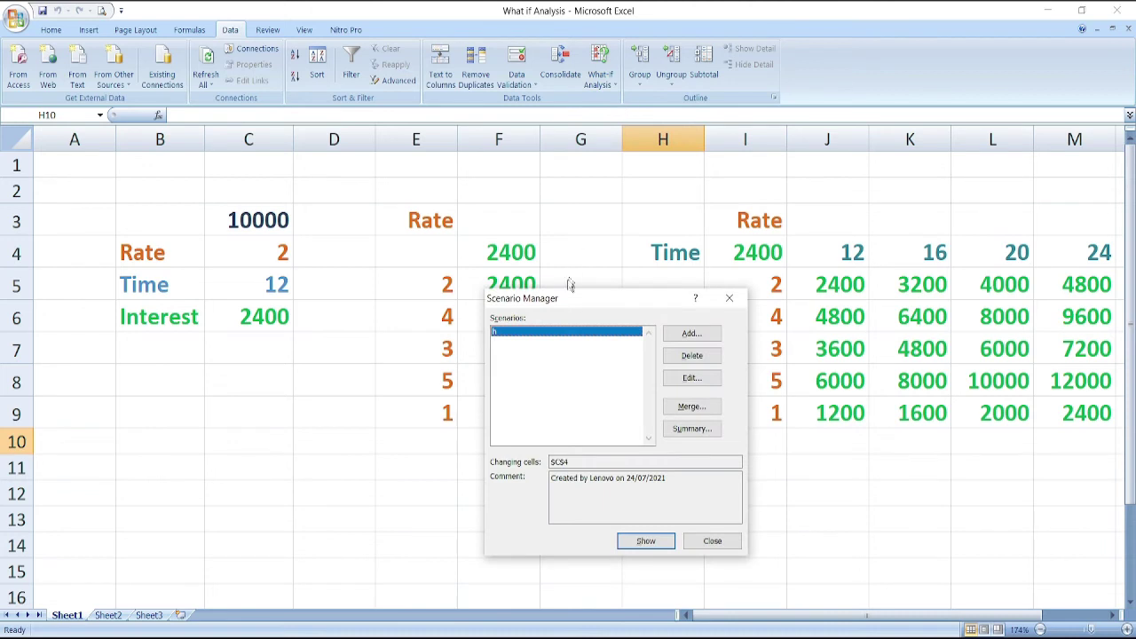
left_click(679, 357)
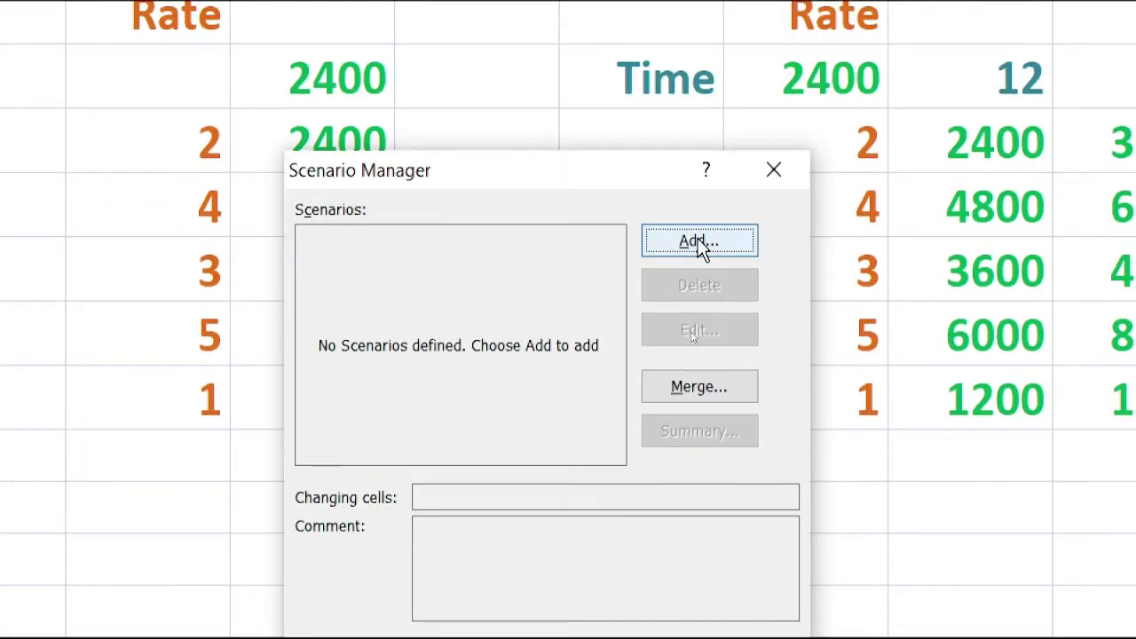
- Start a new scenario named Rate with the rate cell C4 as its changing cell
left_click(697, 239)
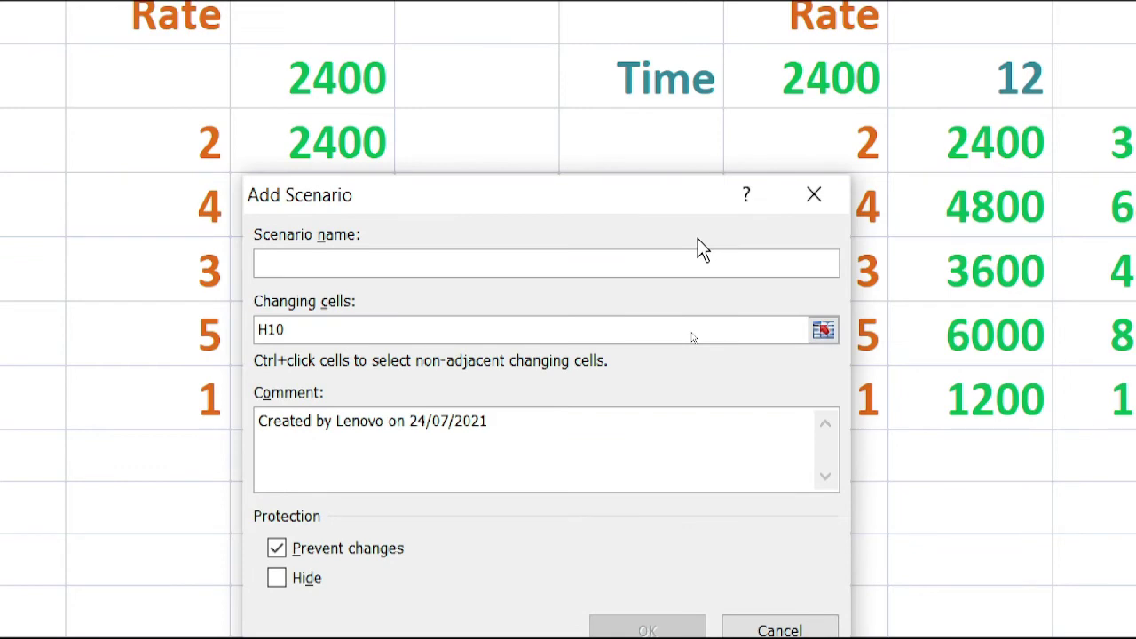
type("Rate")
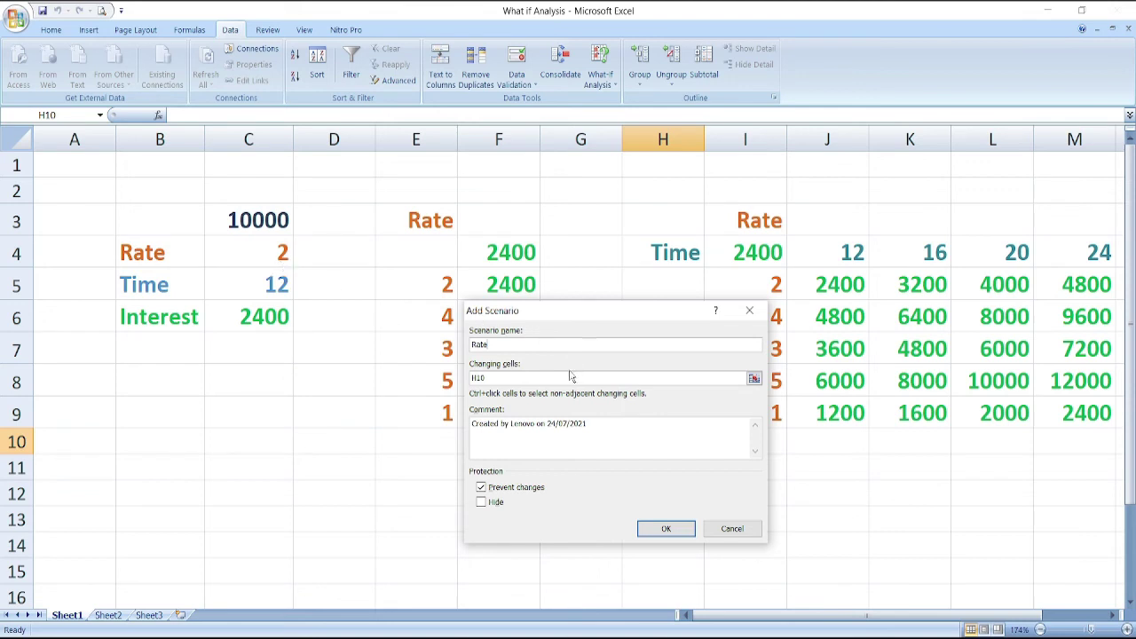
left_click(755, 382)
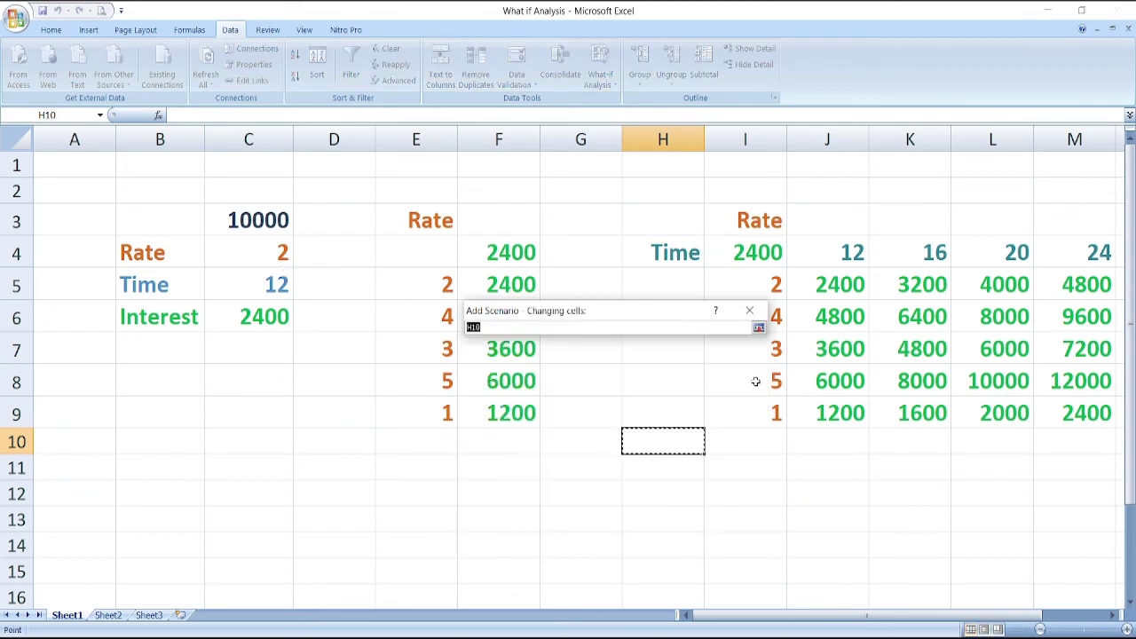
left_click(280, 254)
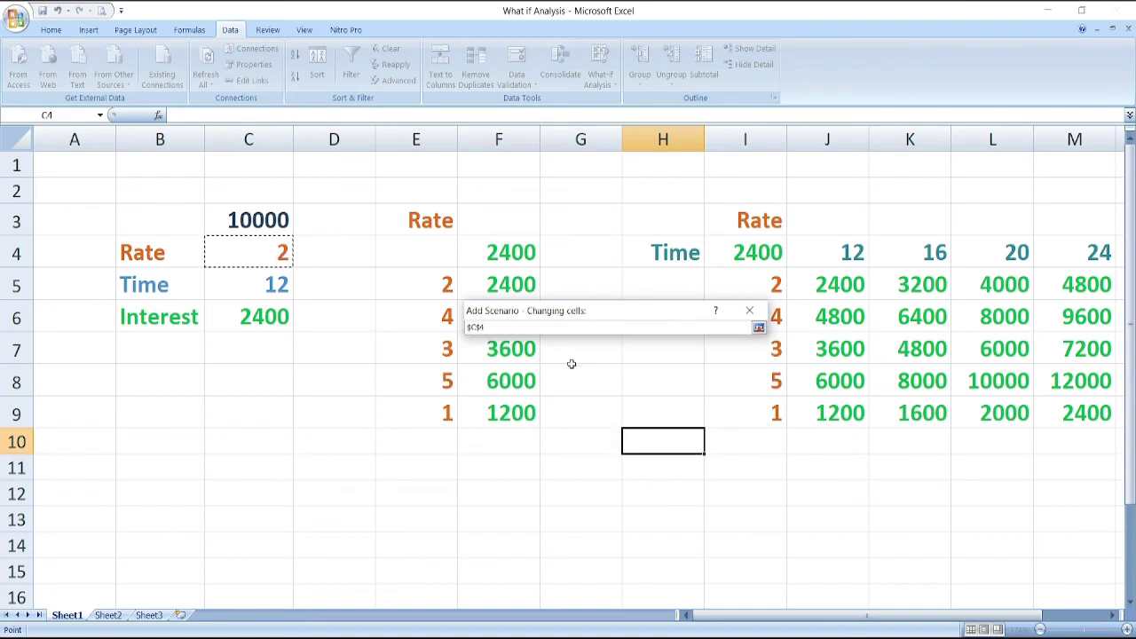
left_click(759, 328)
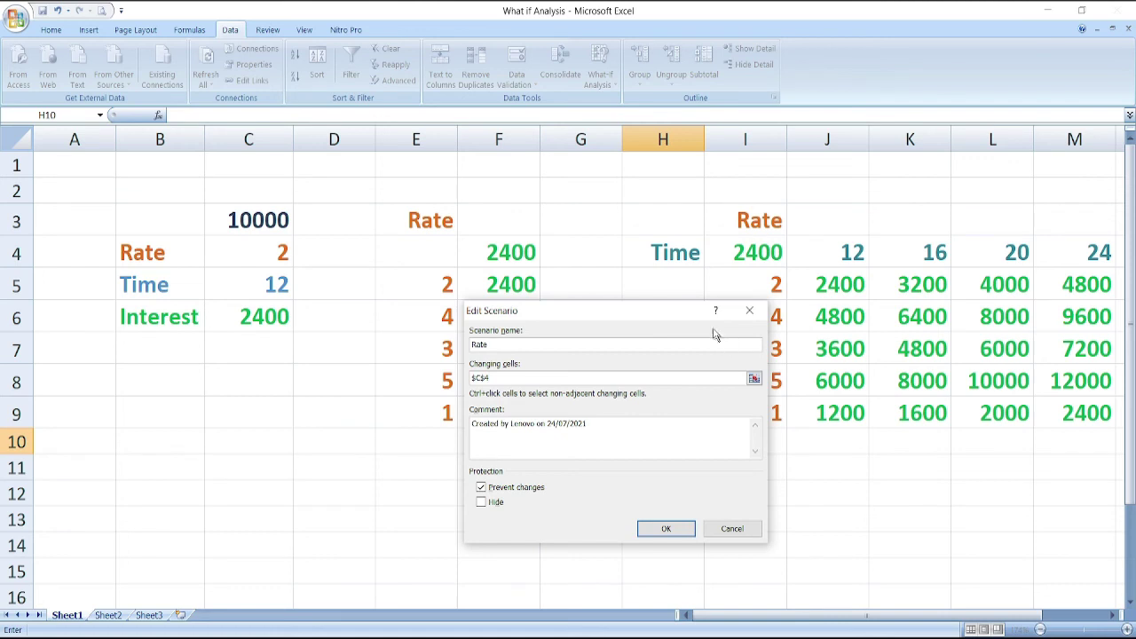
- Try F5:F9 as the changing cells of the Rate scenario
left_click_drag(673, 312, 334, 294)
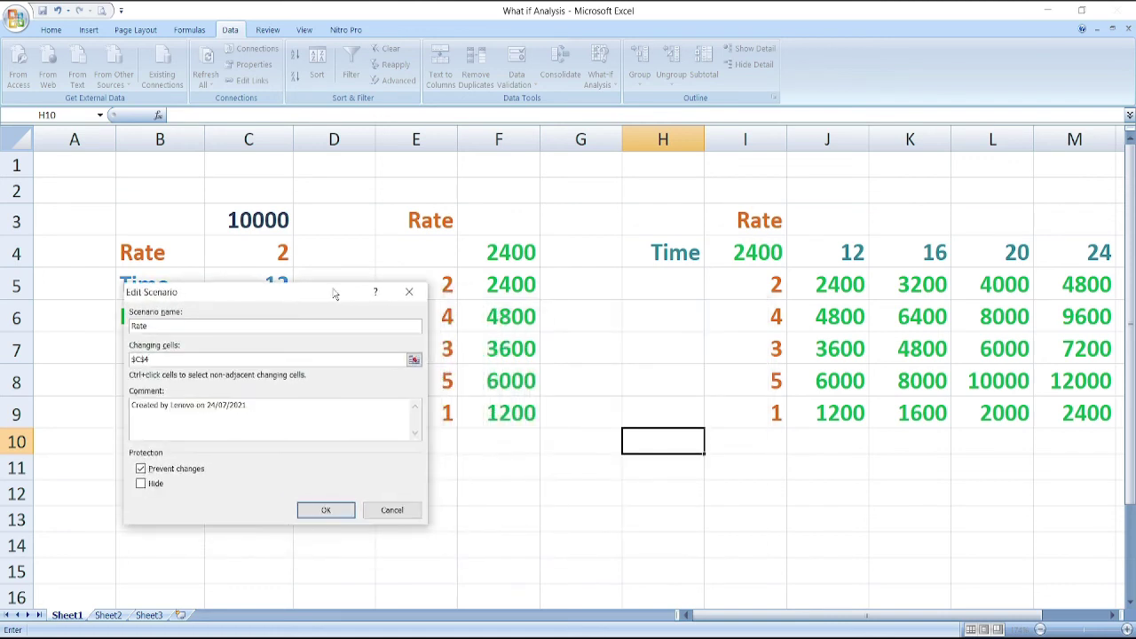
left_click(414, 360)
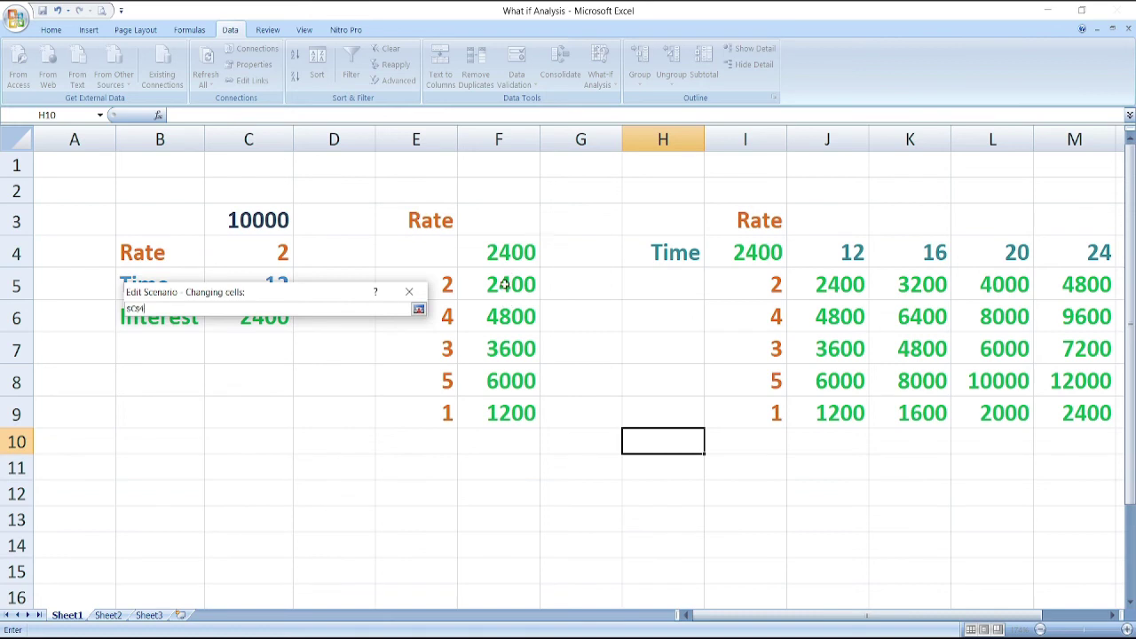
left_click(503, 285, "ctrl")
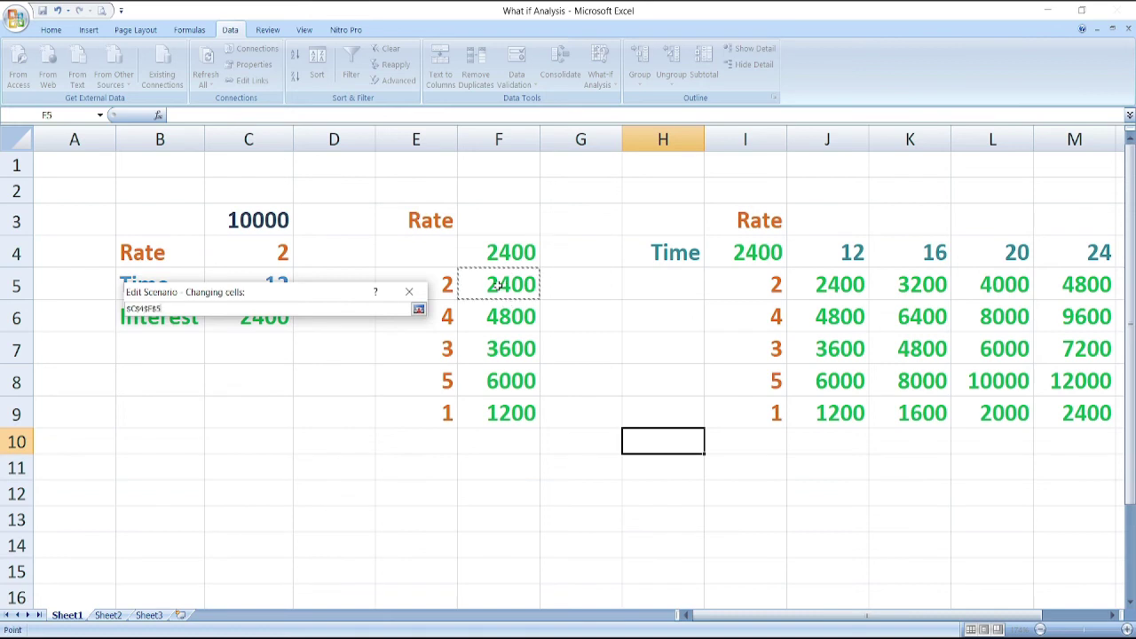
left_click(499, 285)
key("shift+Down")
key("shift+Down")
key("shift+Down")
key("shift+Down")
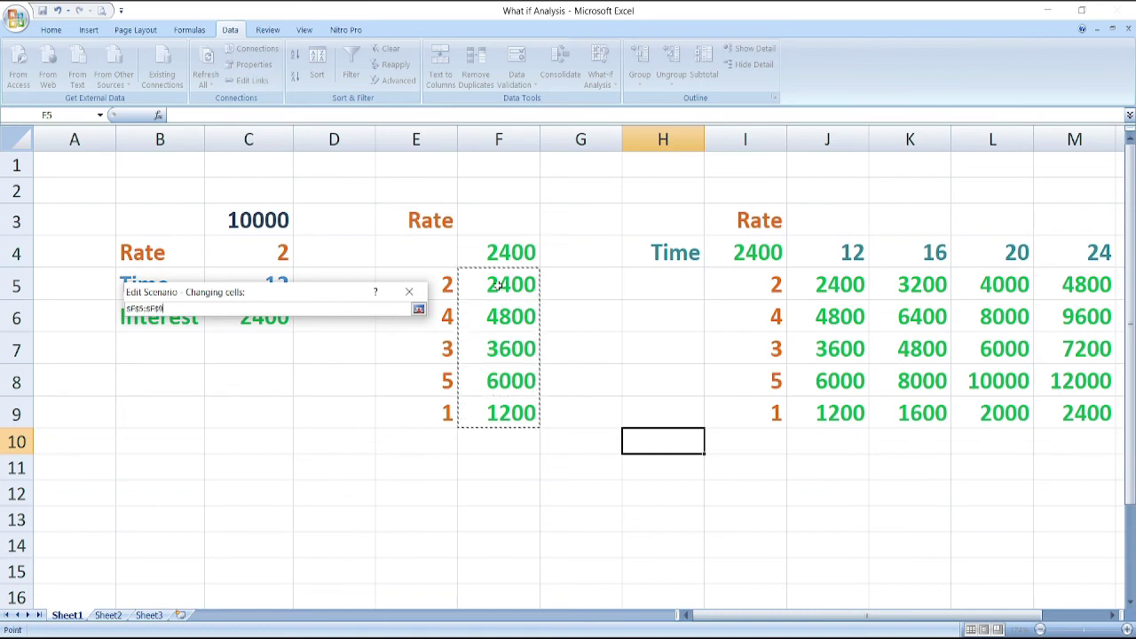
- Set the Rate scenario's changing cells to E5:E9 and save it with the values 2, 4, 3, 5 and 1
key("Left")
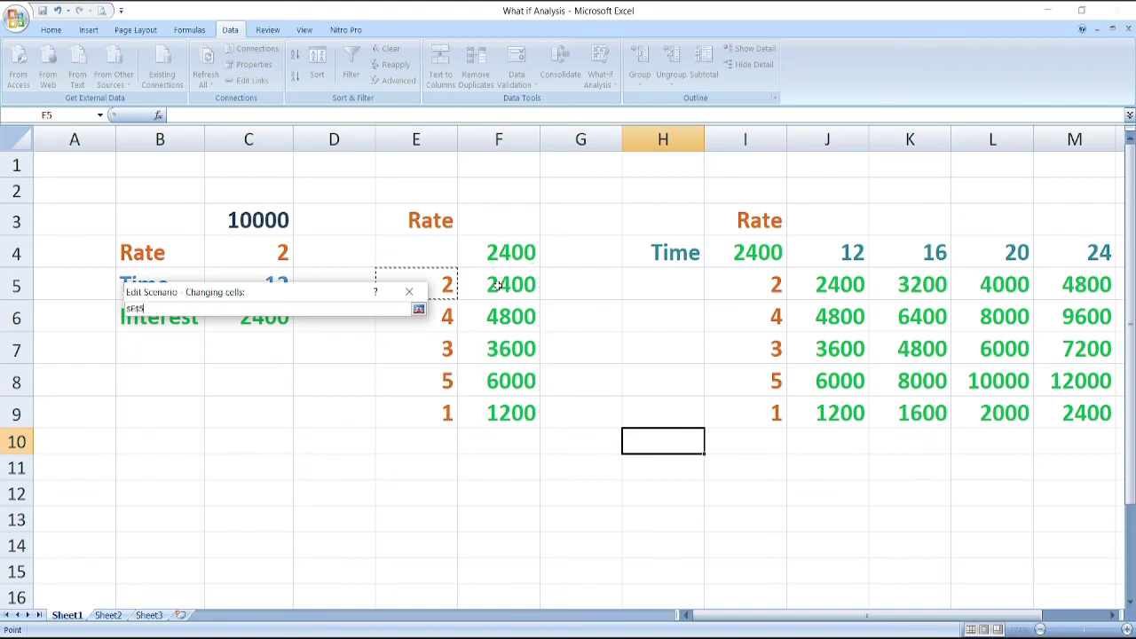
key("shift+Down")
key("shift+Down")
key("shift+Down")
key("shift+Down")
left_click(418, 310)
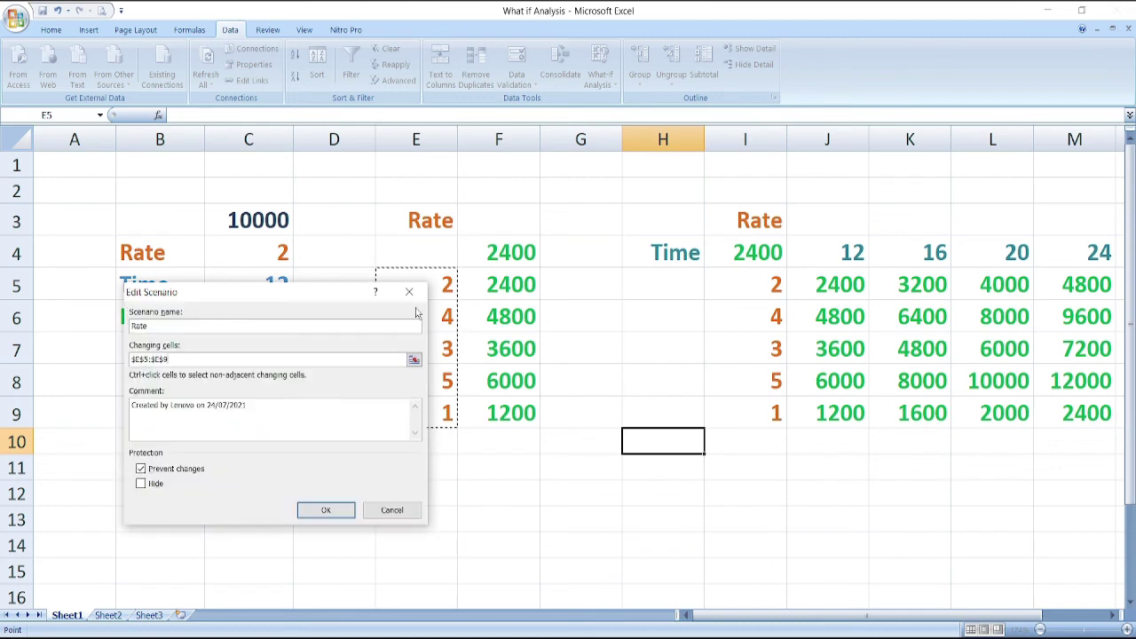
left_click(327, 515)
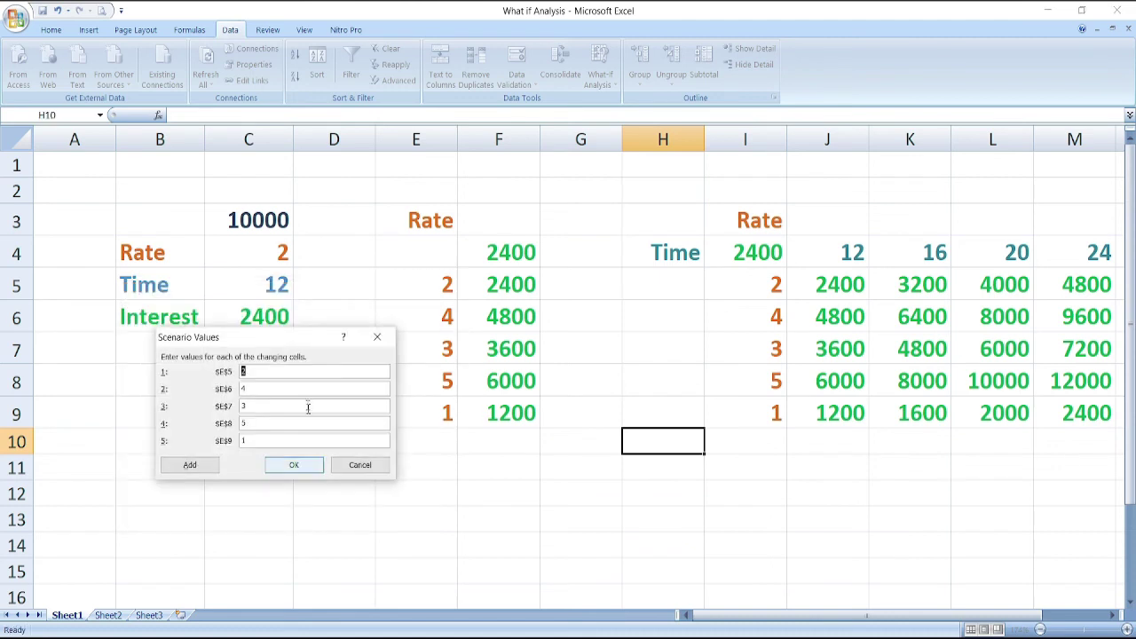
left_click(294, 466)
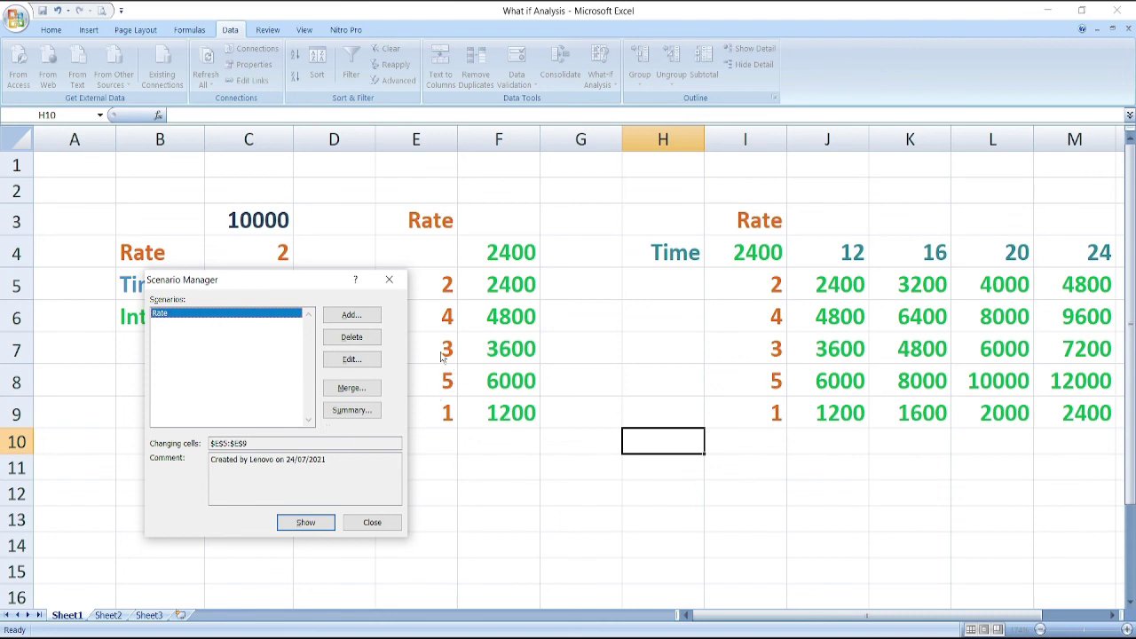
left_click(372, 522)
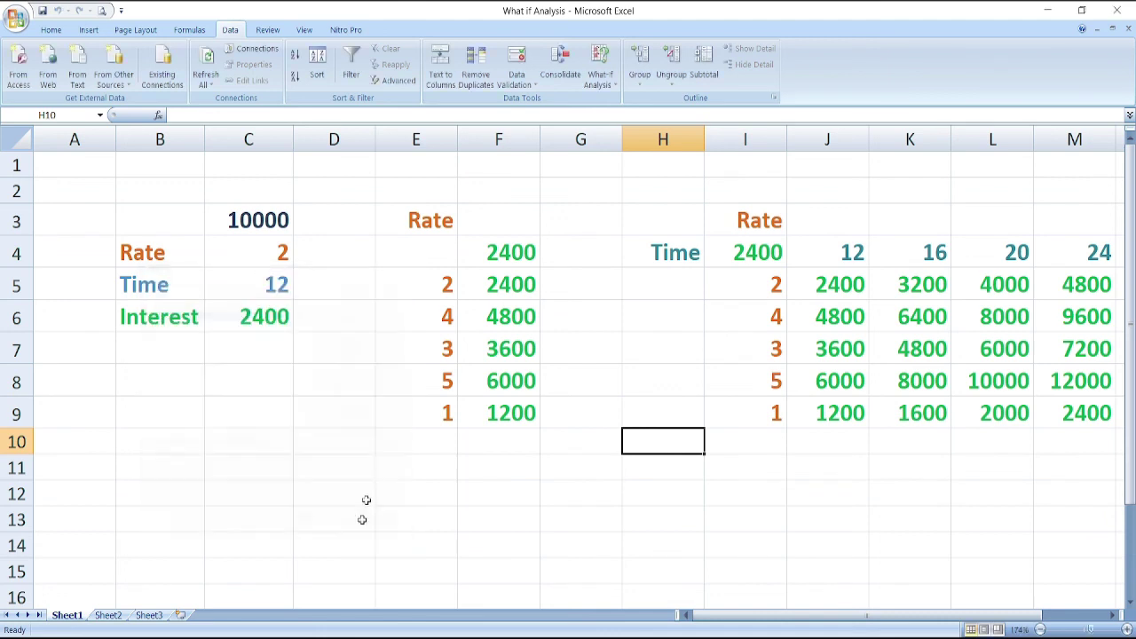
- Change the rate in E6 to 6 and the rate in E7 to 4
left_click(428, 320)
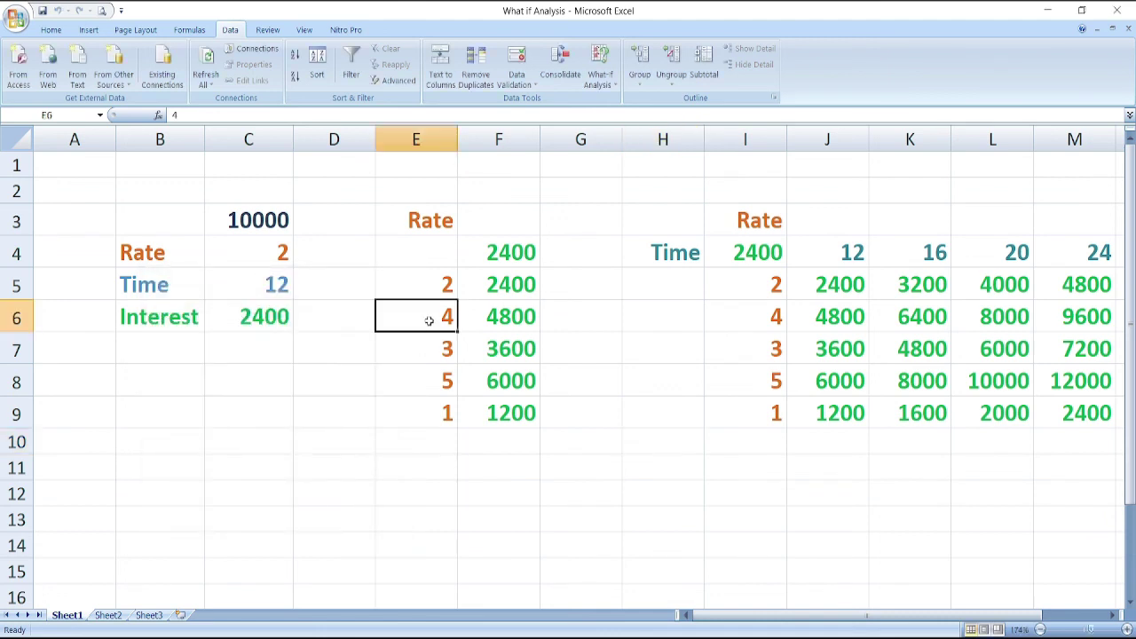
type("6")
key("Return")
key("Return")
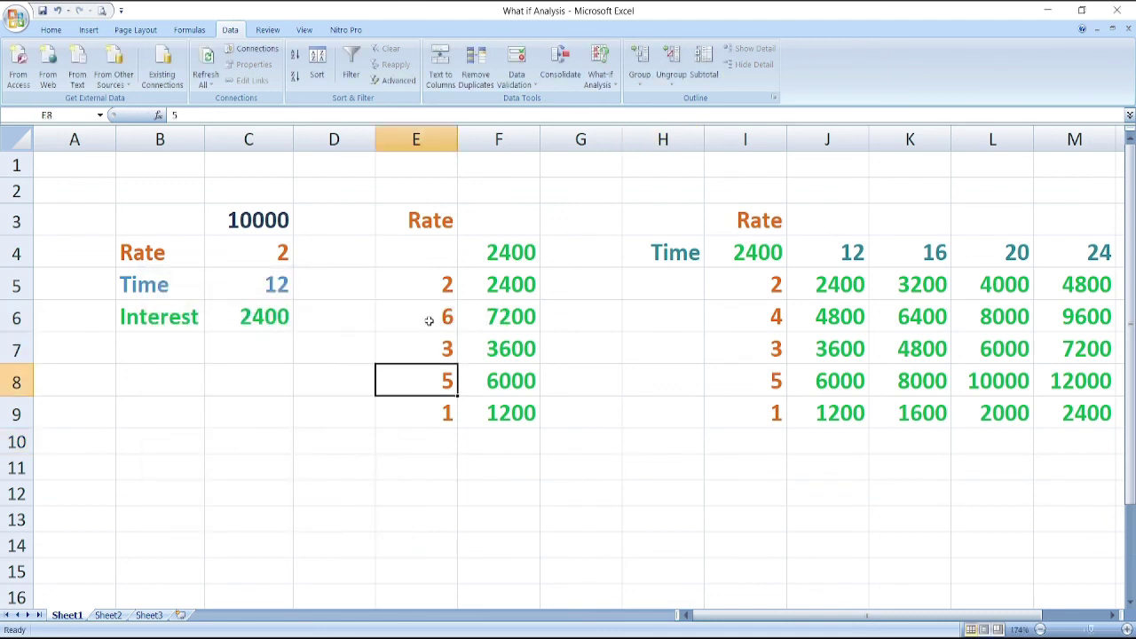
key("Up")
type("4")
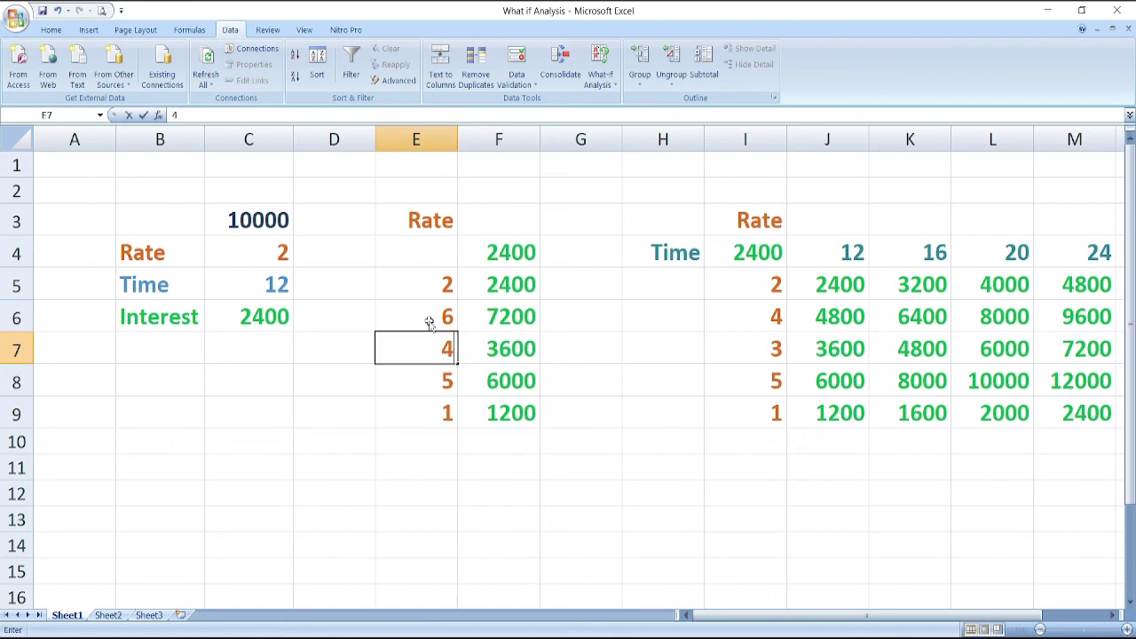
key("Return")
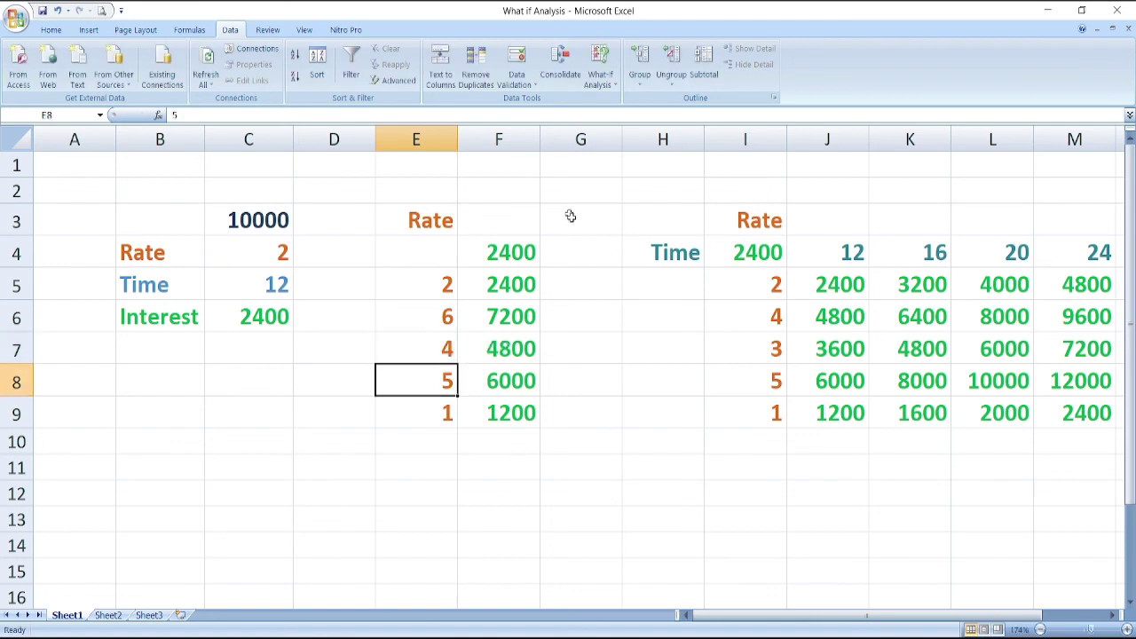
- Show the saved Rate scenario through the Scenario Manager to apply its stored rates to E5:E9
left_click(598, 80)
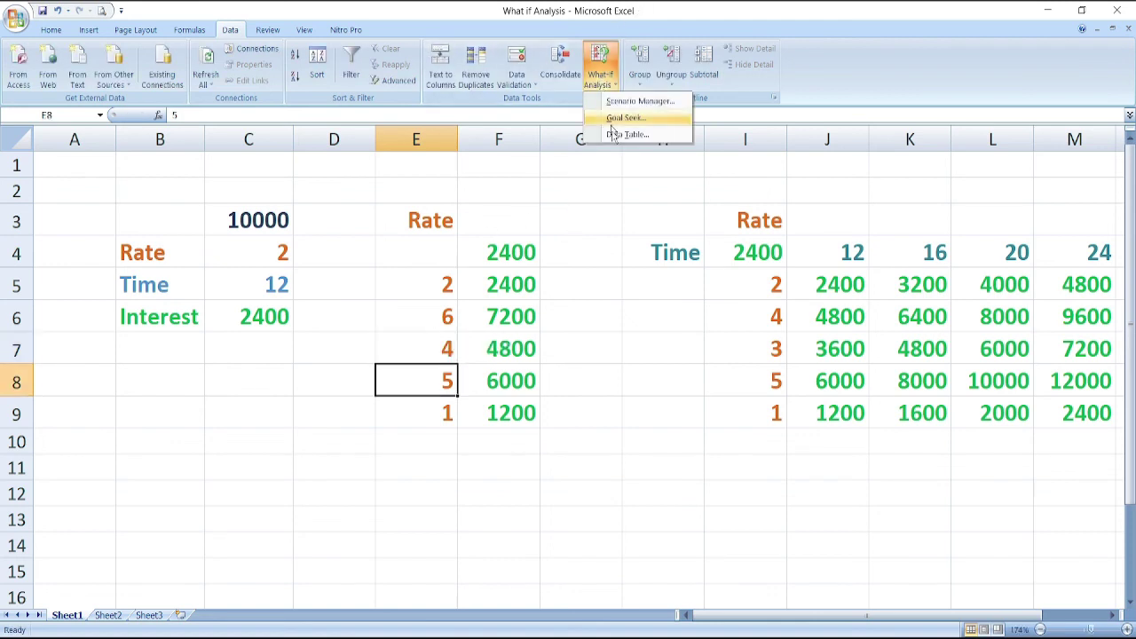
left_click(630, 102)
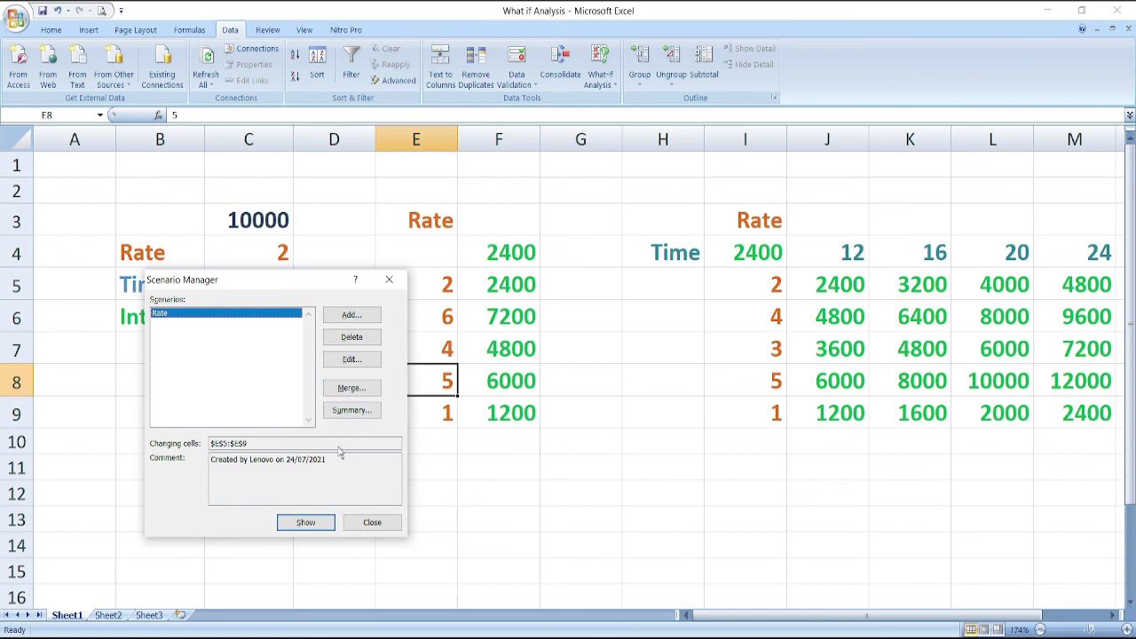
left_click(302, 526)
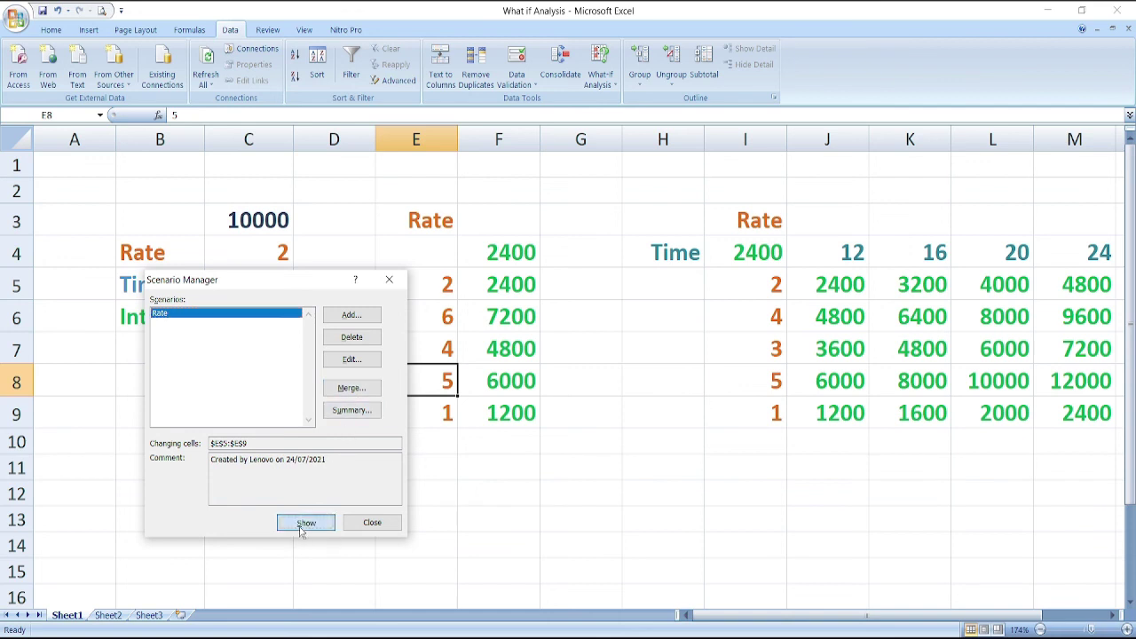